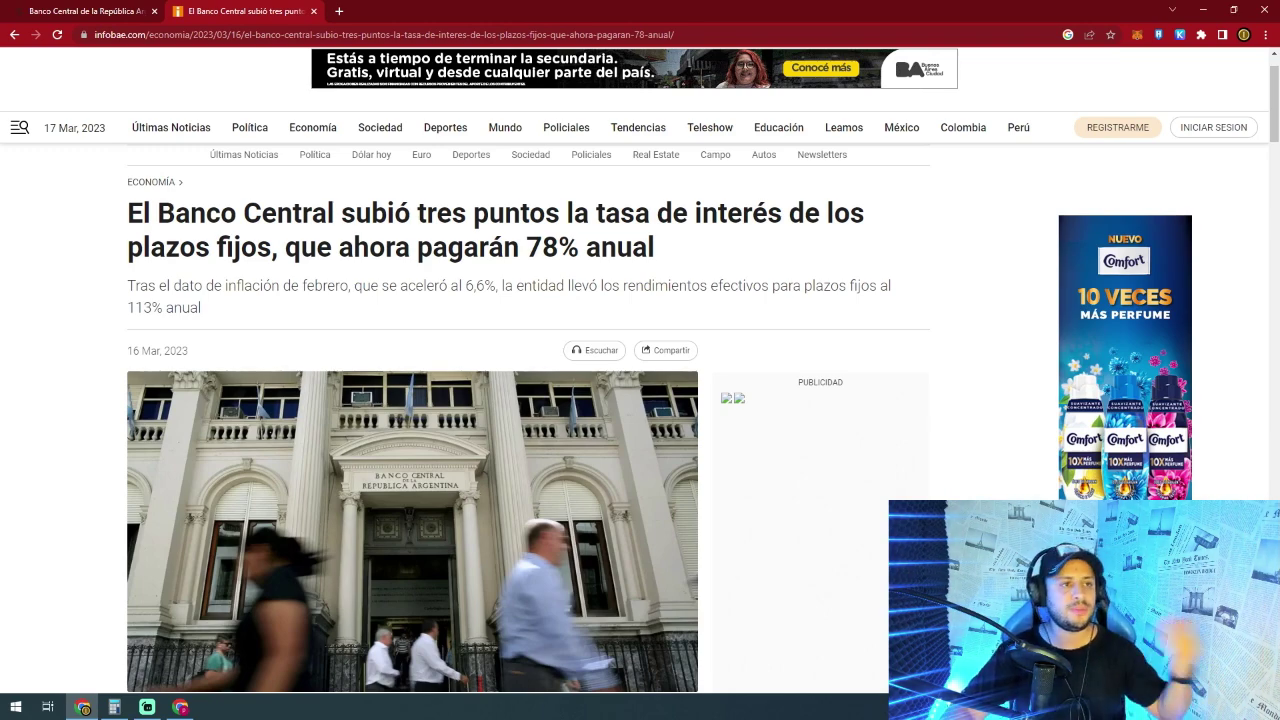
Review the Principales Variables on the Banco Central site, covering inflation, the monetary policy rate and the fixed-term deposit rates.
key(ctrl+Tab)
scroll(634, 370, up, 3)
scroll(634, 370, down, 2)
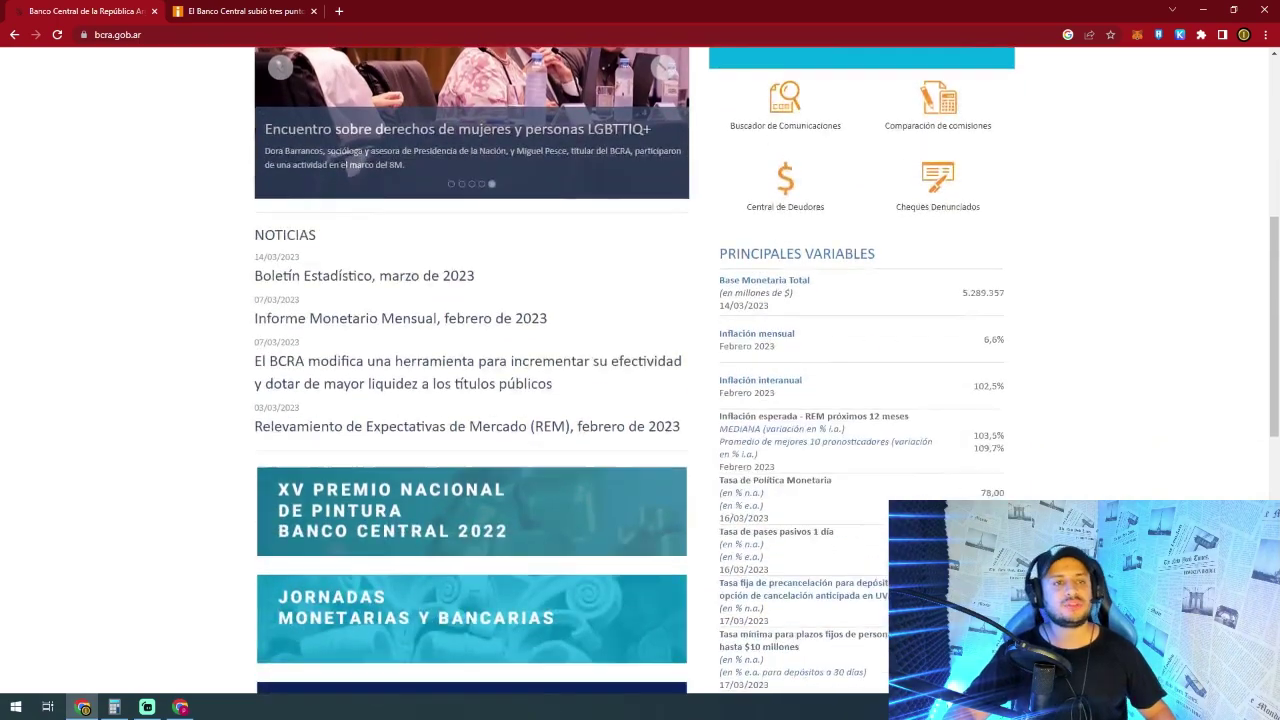
scroll(640, 370, up, 5)
key(ctrl+l)
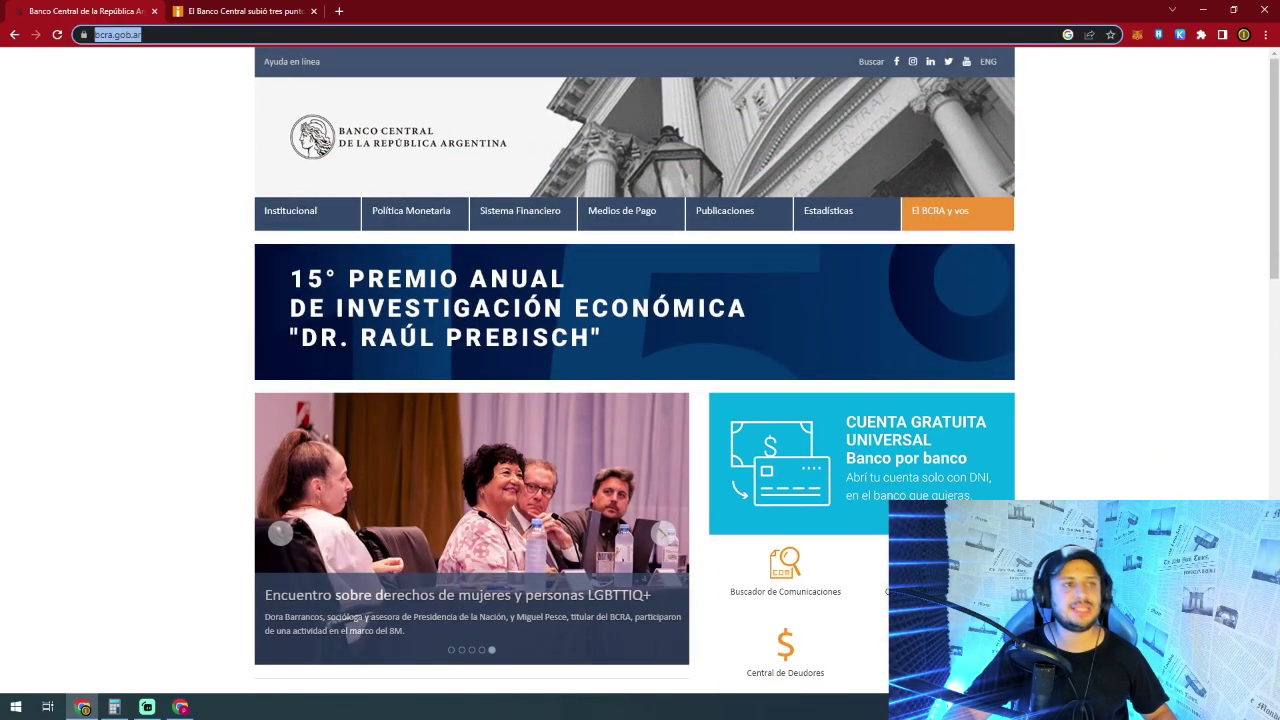
scroll(640, 370, down, 5)
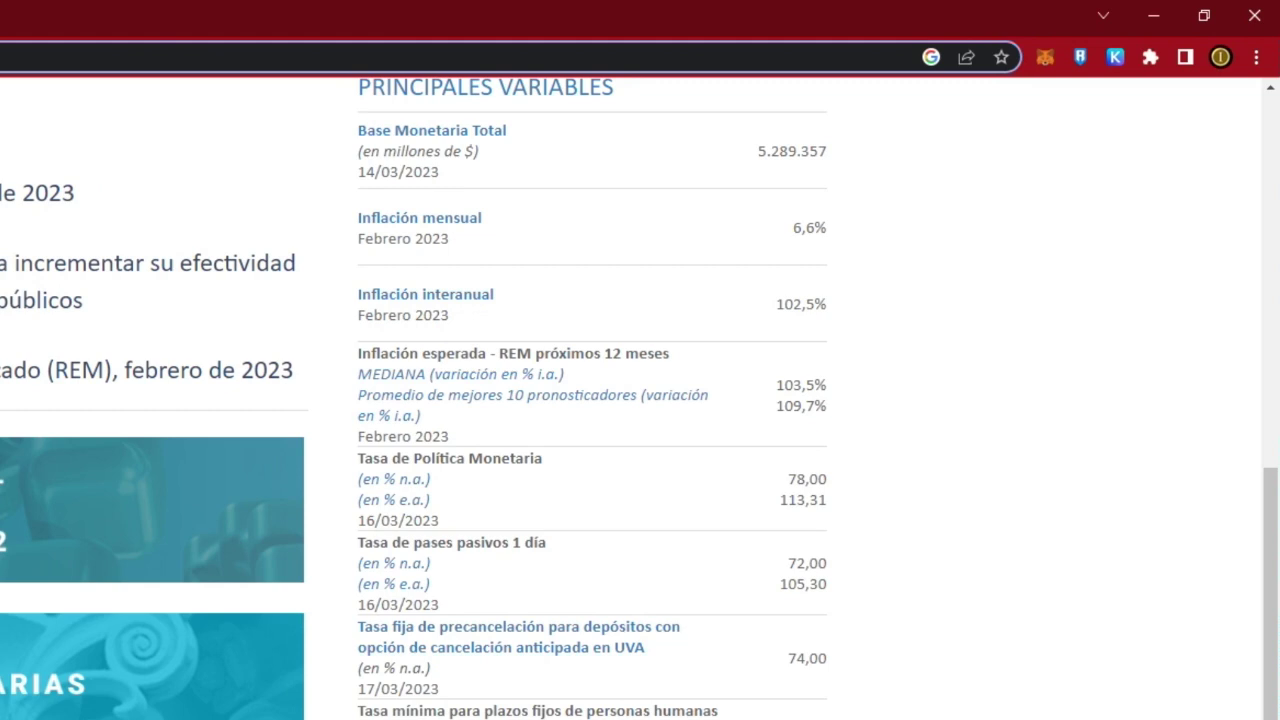
scroll(592, 400, down, 5)
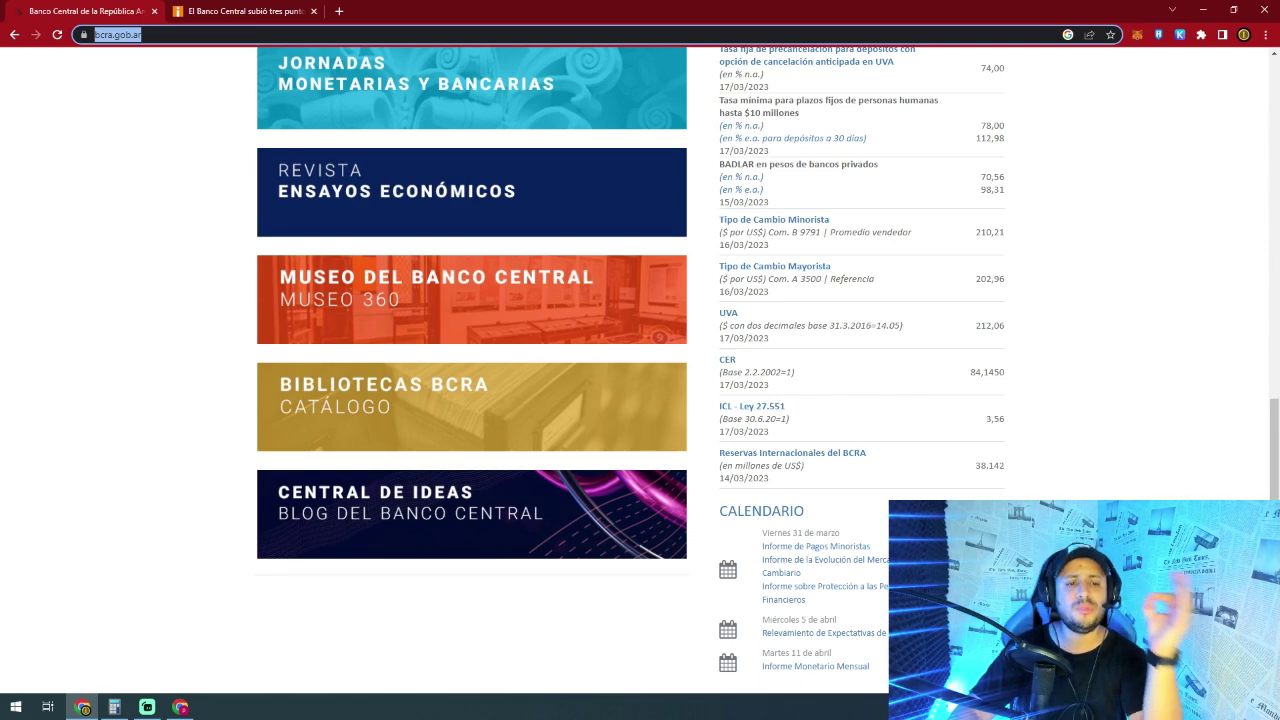
scroll(640, 370, up, 10)
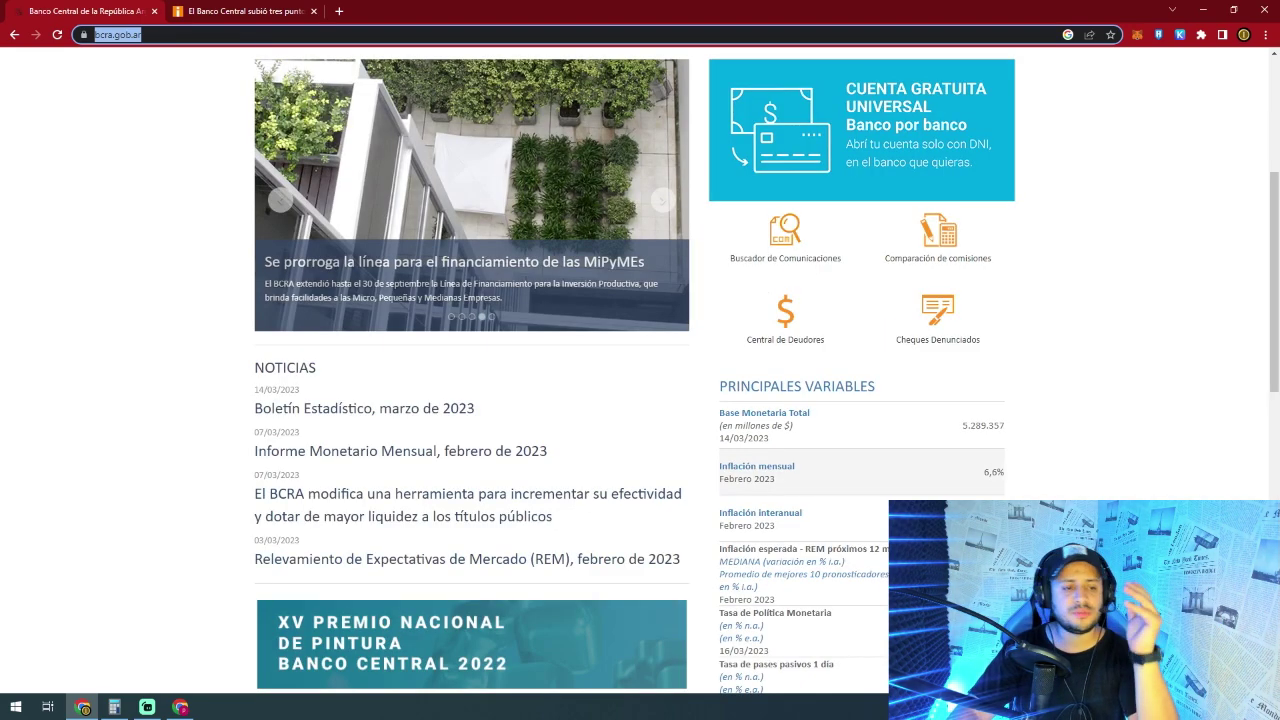
Switch to the PRESUPUESTO spreadsheet and check the annual inflation and fixed-term rate cells above the monthly table.
mouse_move(180, 707)
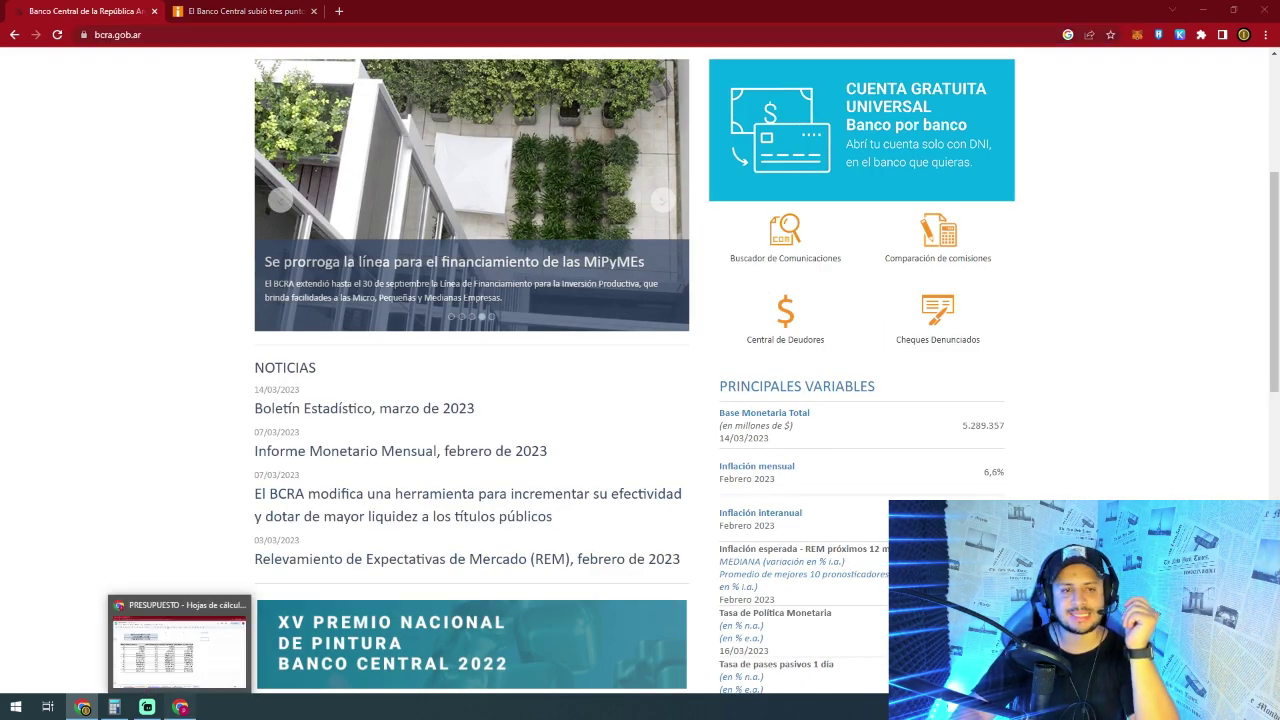
click(160, 640)
click(228, 136)
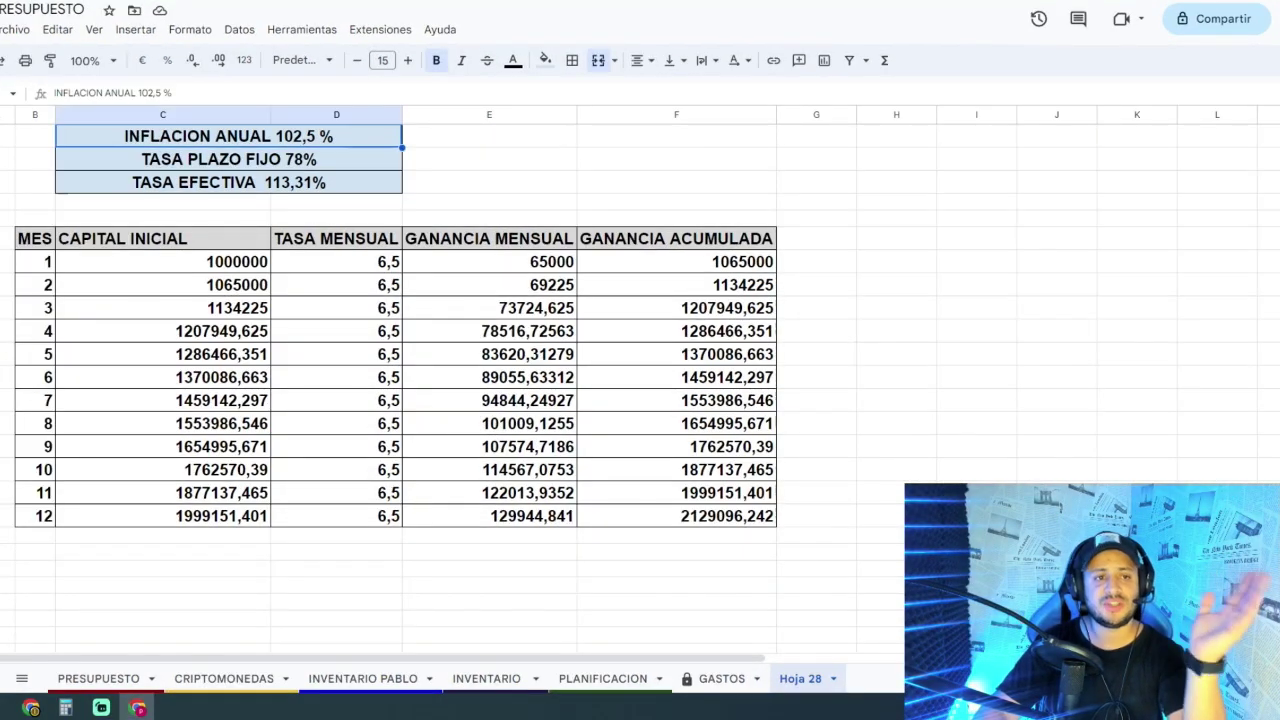
click(228, 159)
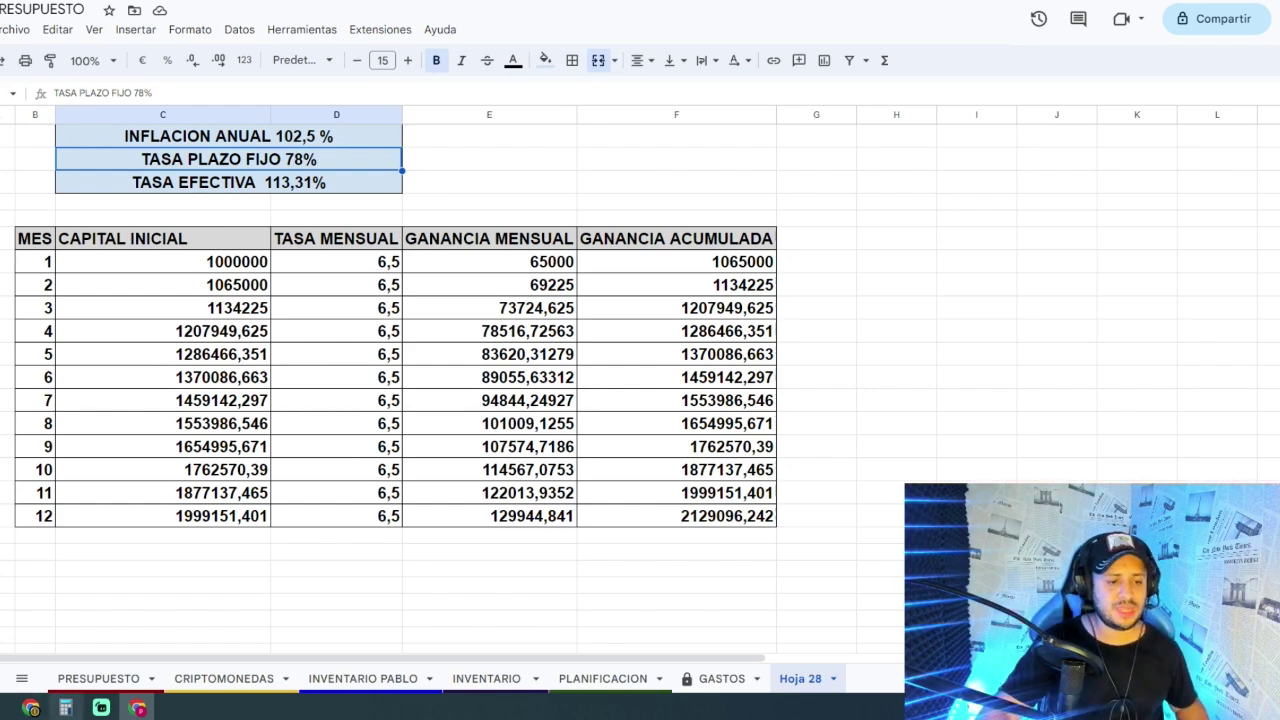
Divide the 78 annual fixed-term rate by 12 in the calculator, clear it and return to the spreadsheet.
click(65, 707)
drag(870, 108, 530, 128)
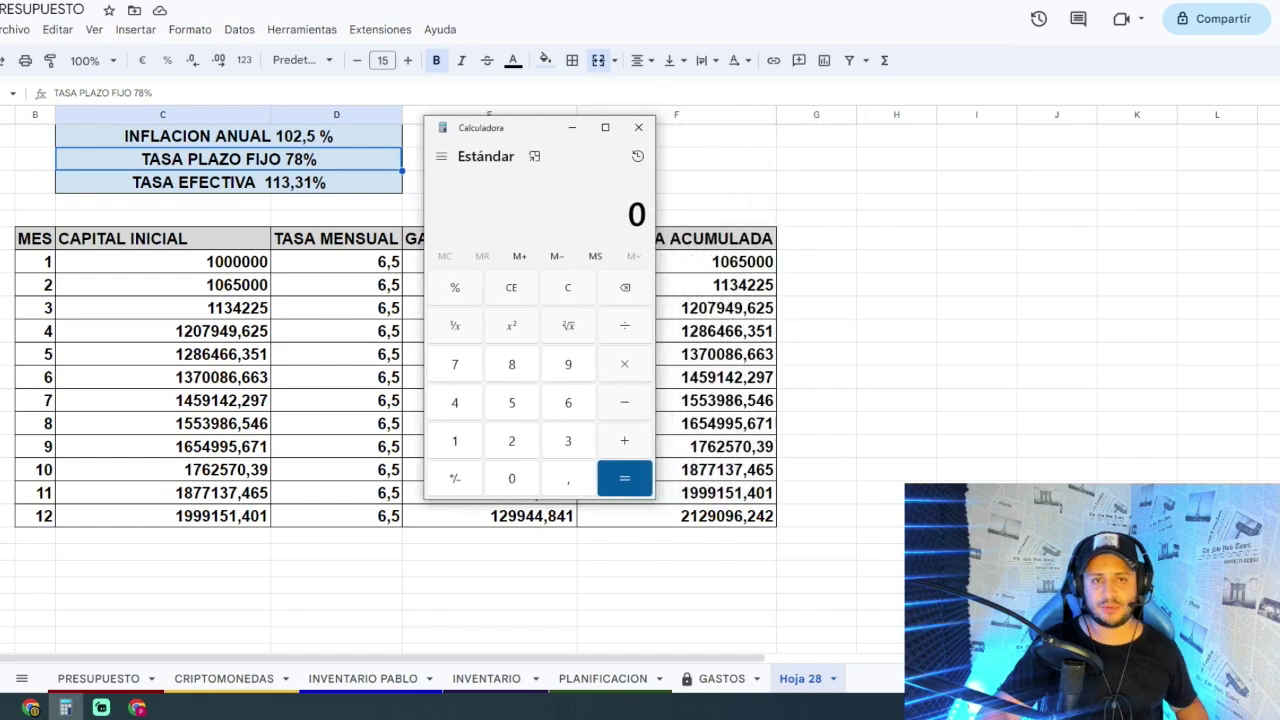
text(78/)
text(12)
key(Return)
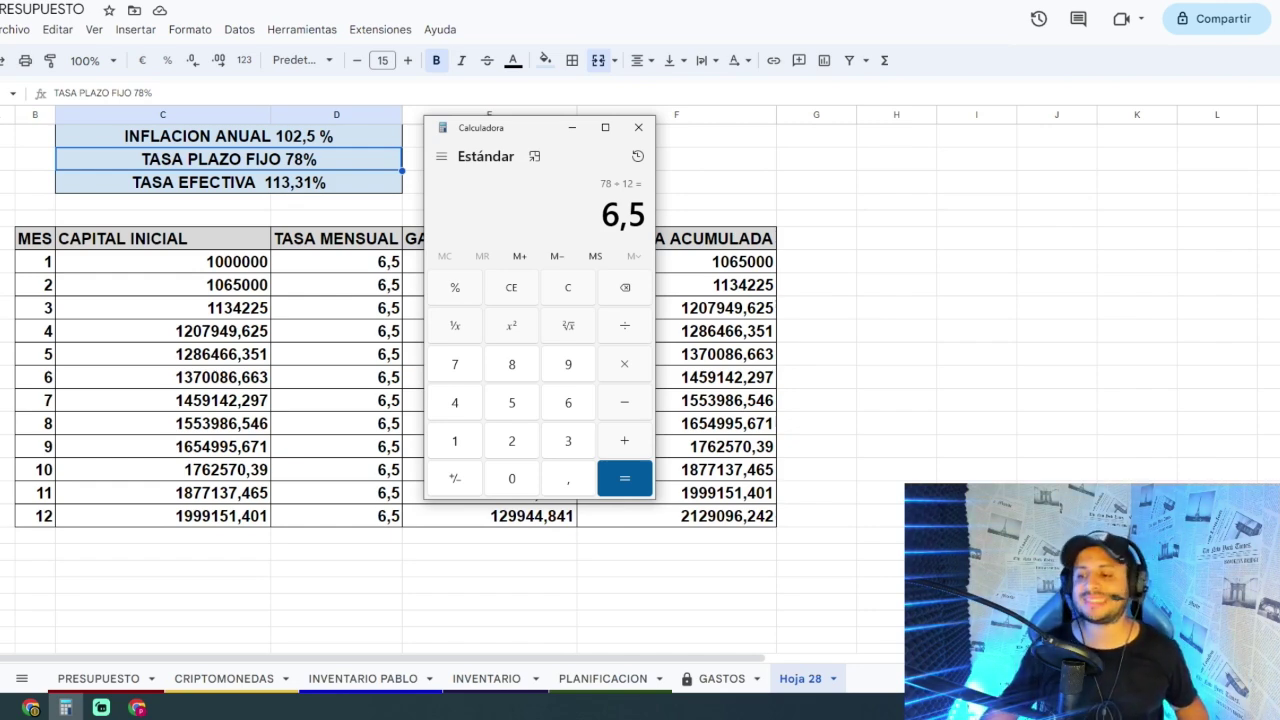
click(567, 287)
click(816, 159)
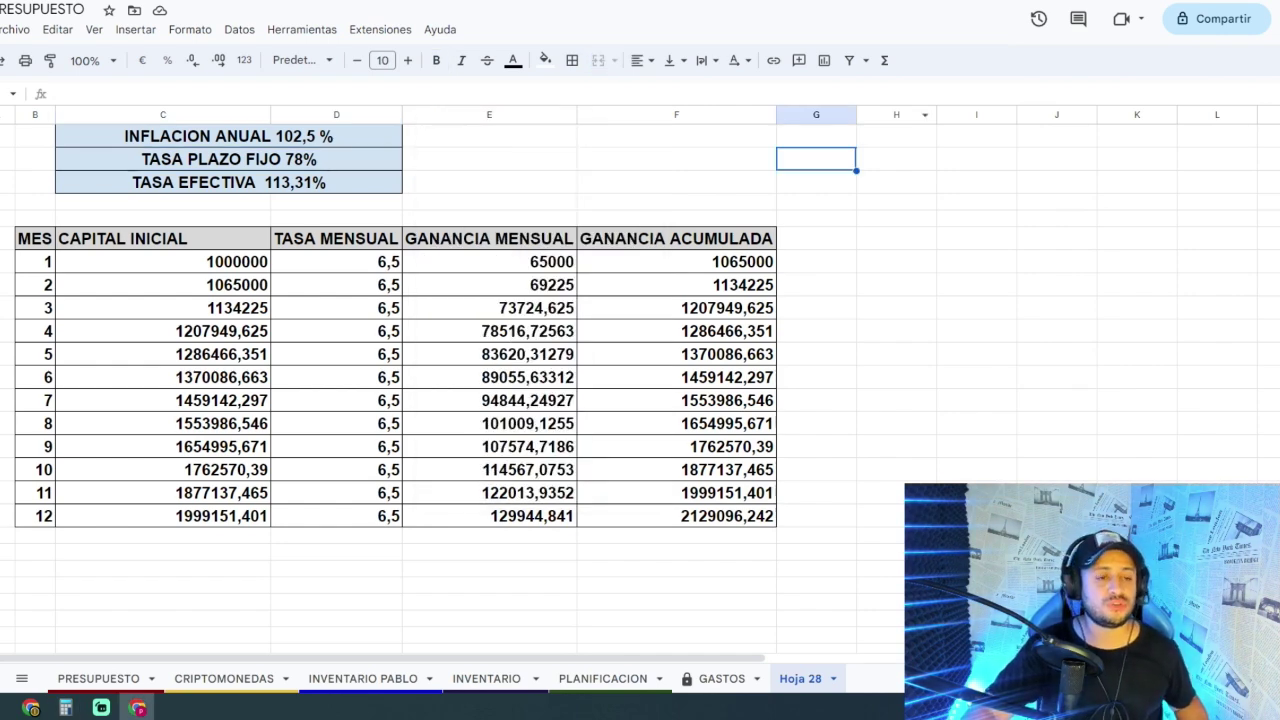
Check month 1's capital and monthly gain, and divide that gain, 65000, by 380 in the calculator.
click(162, 261)
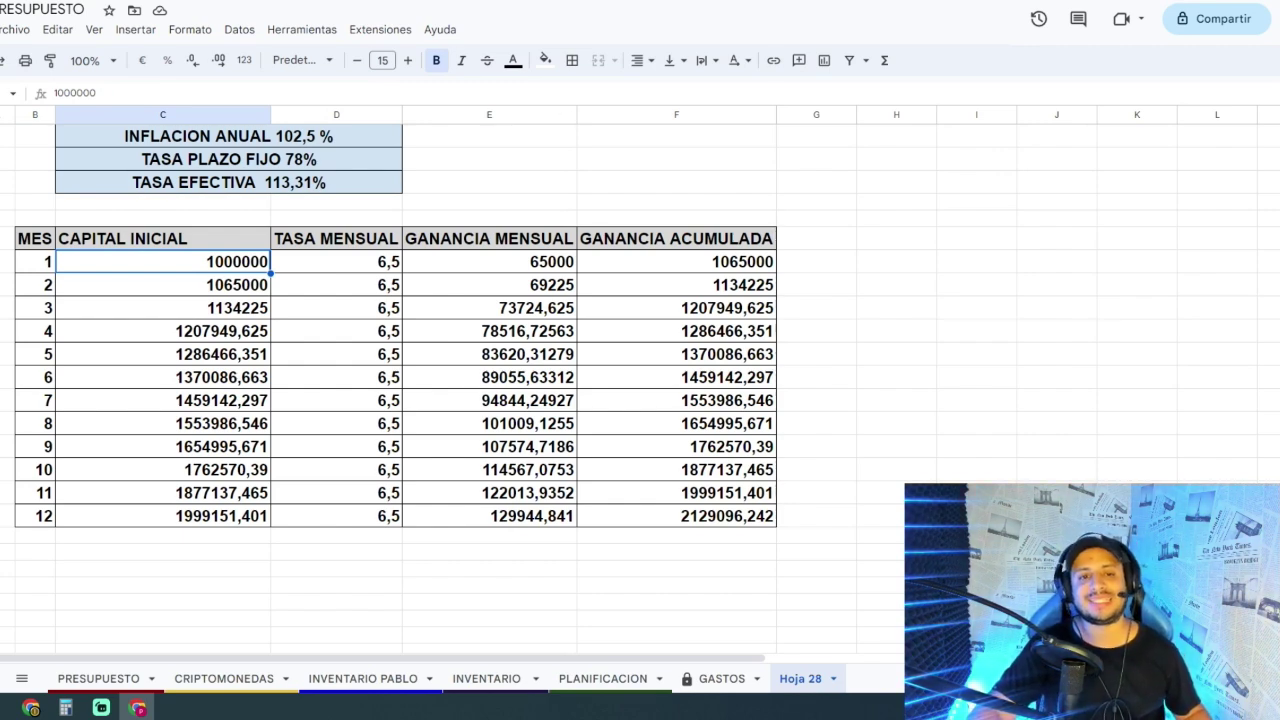
click(489, 261)
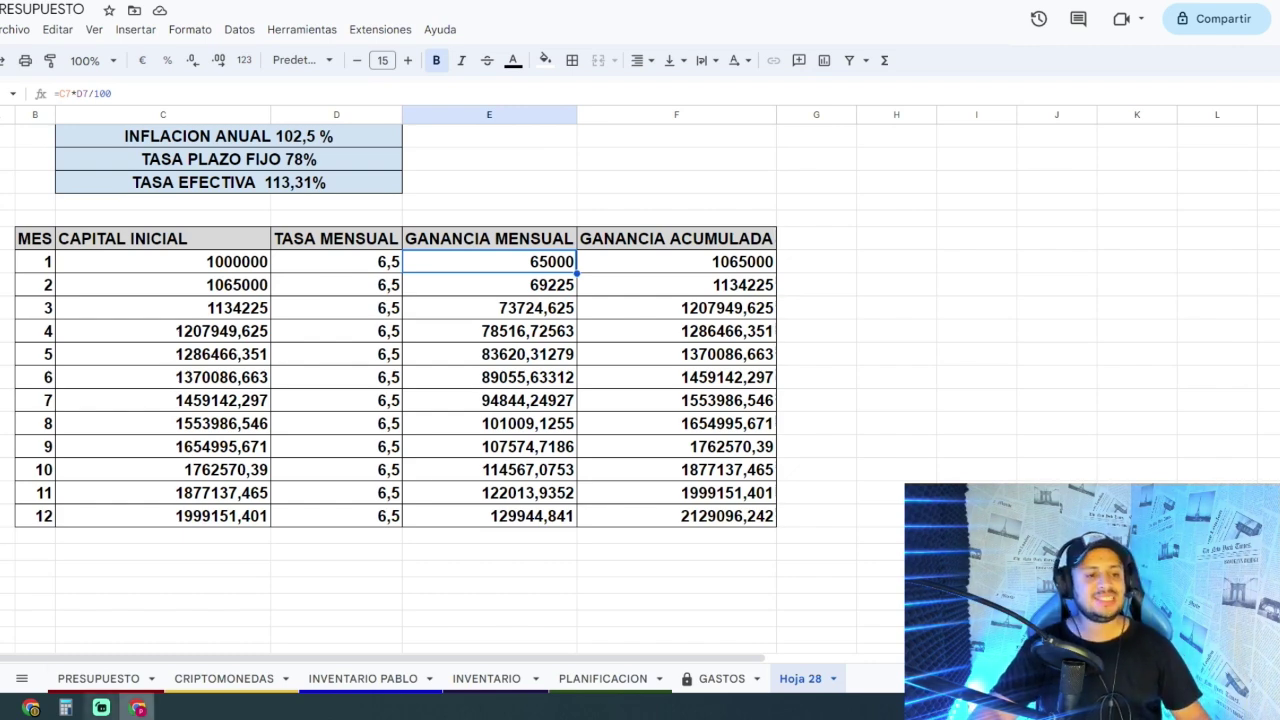
click(65, 707)
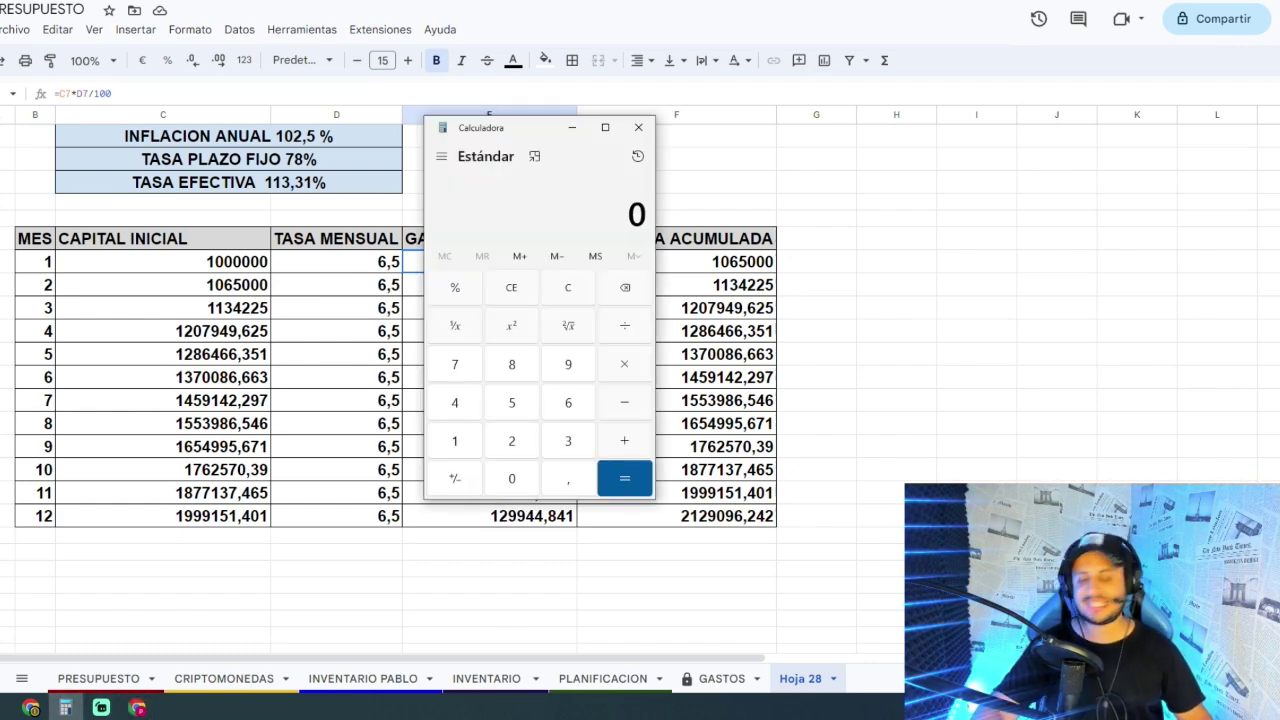
text(650000)
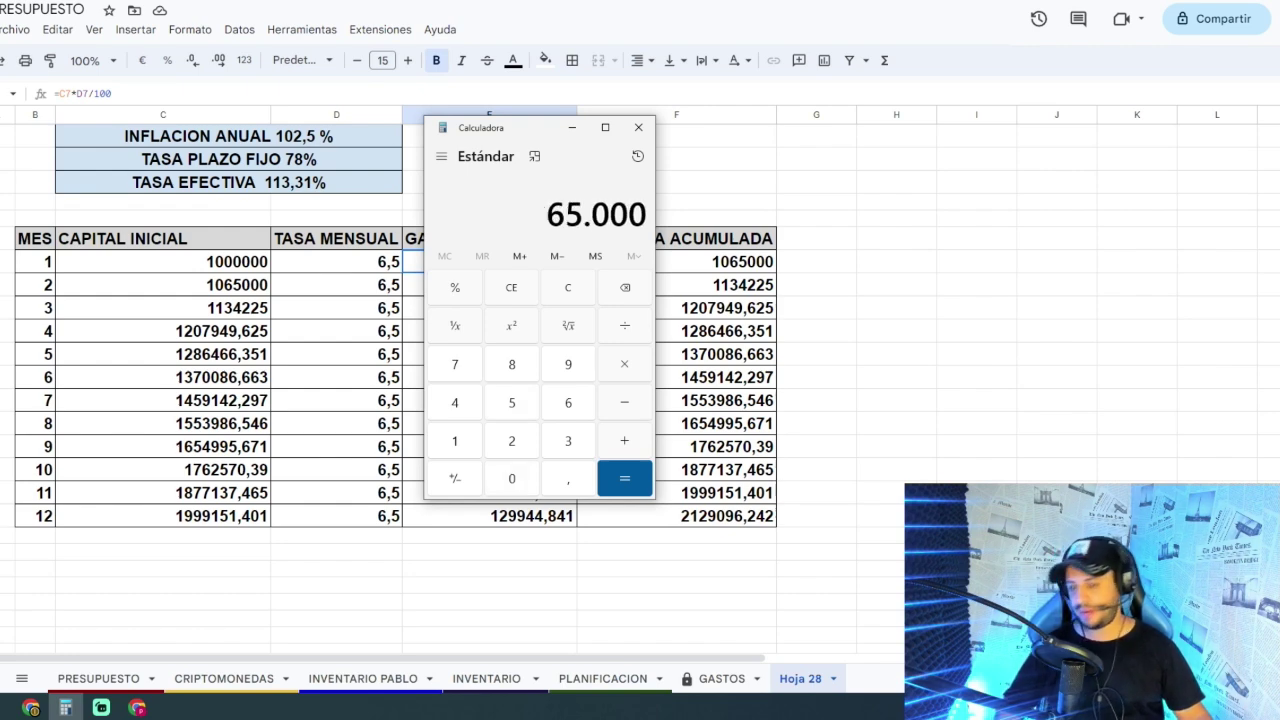
key(plus)
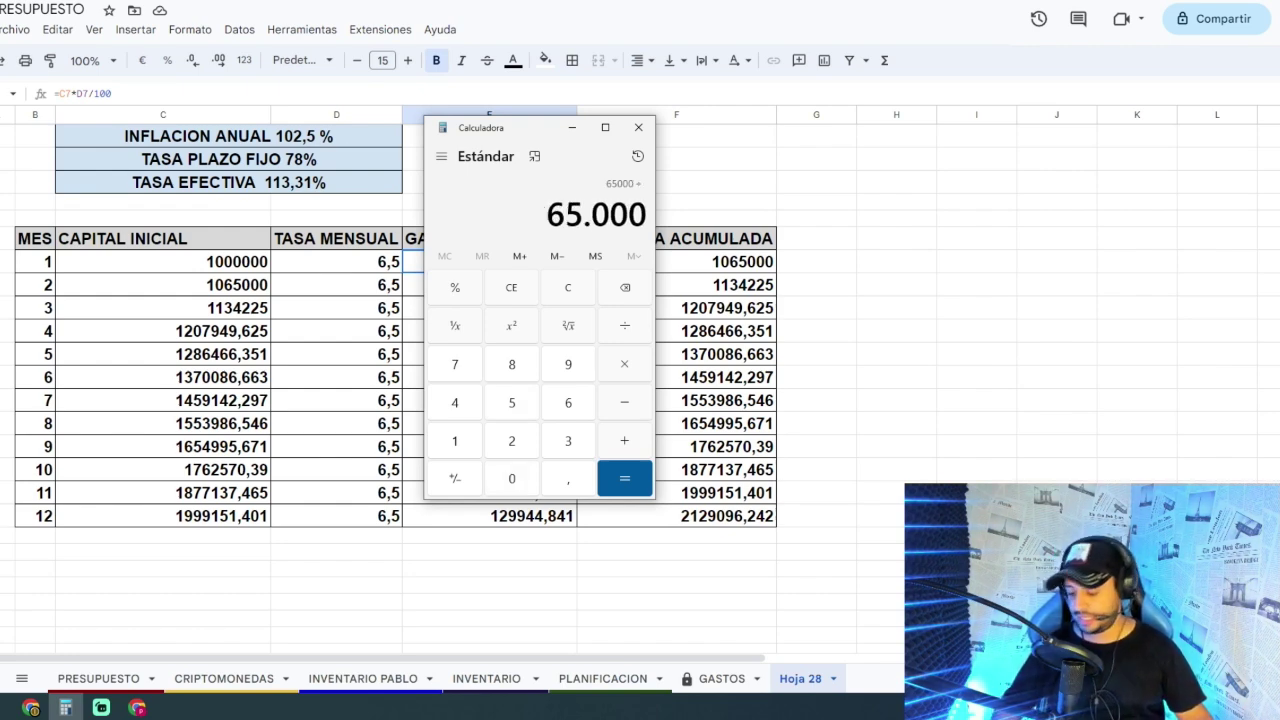
text(38)
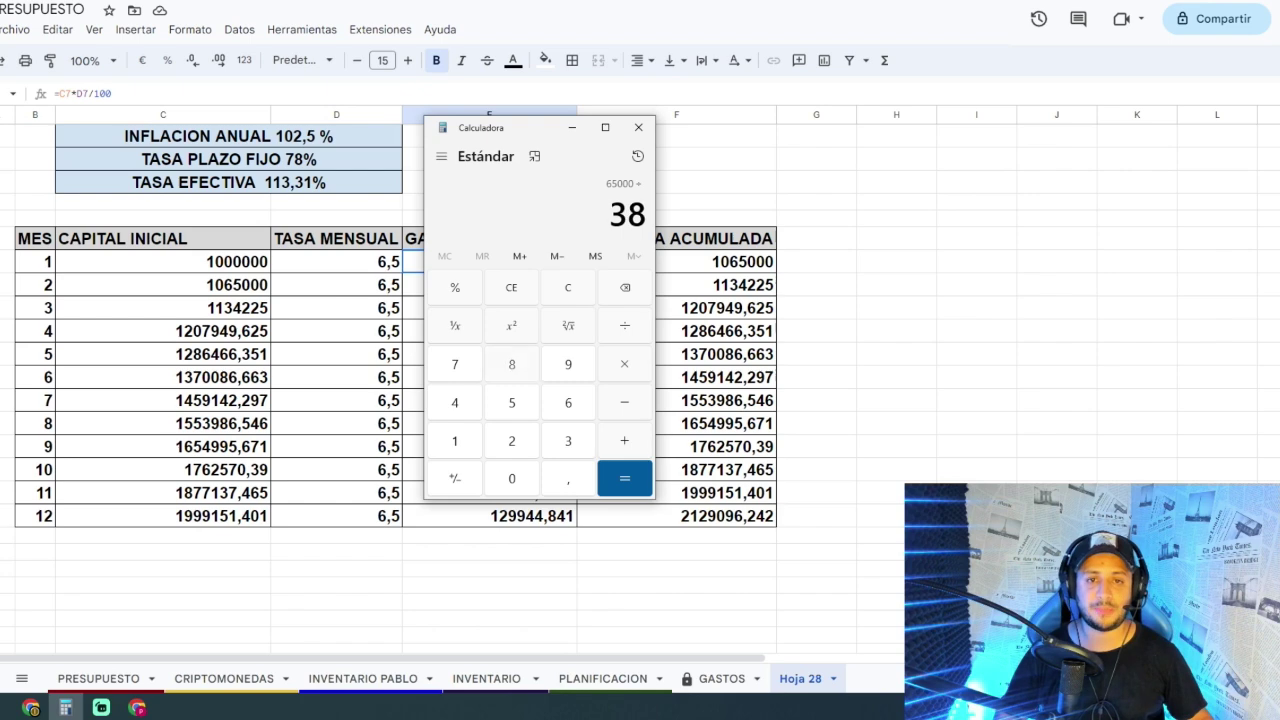
text(0)
key(Return)
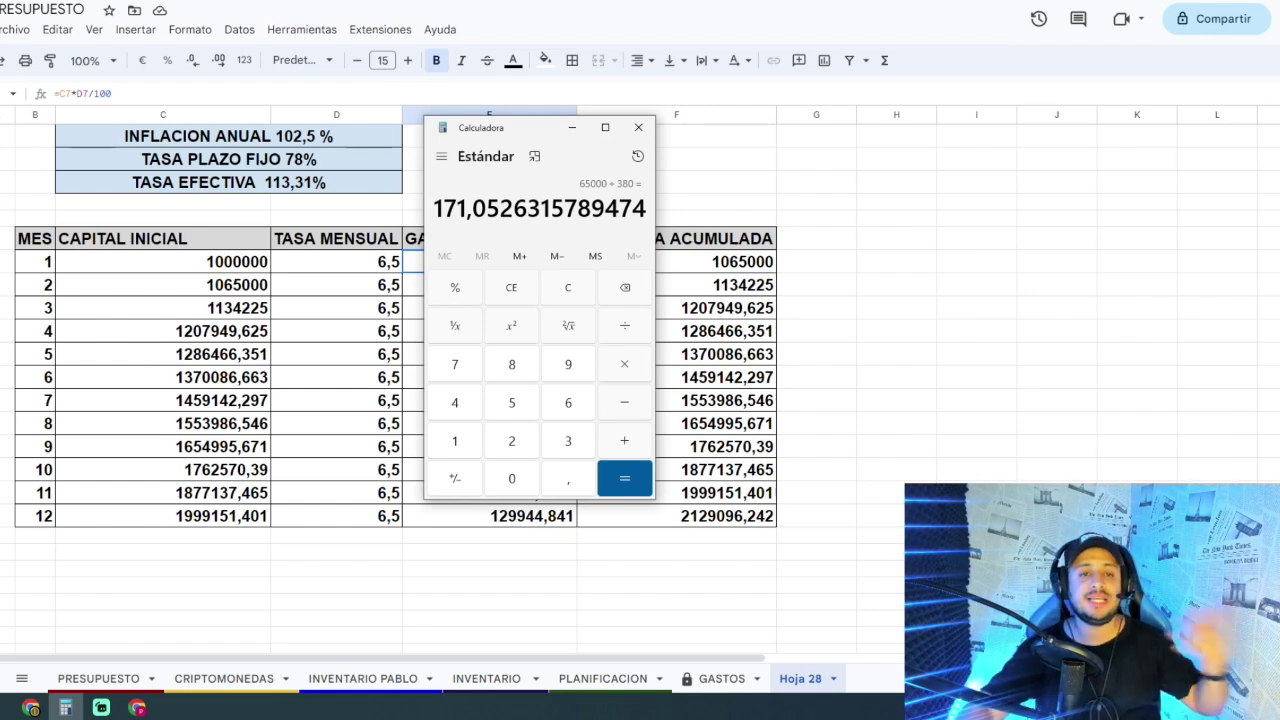
click(676, 136)
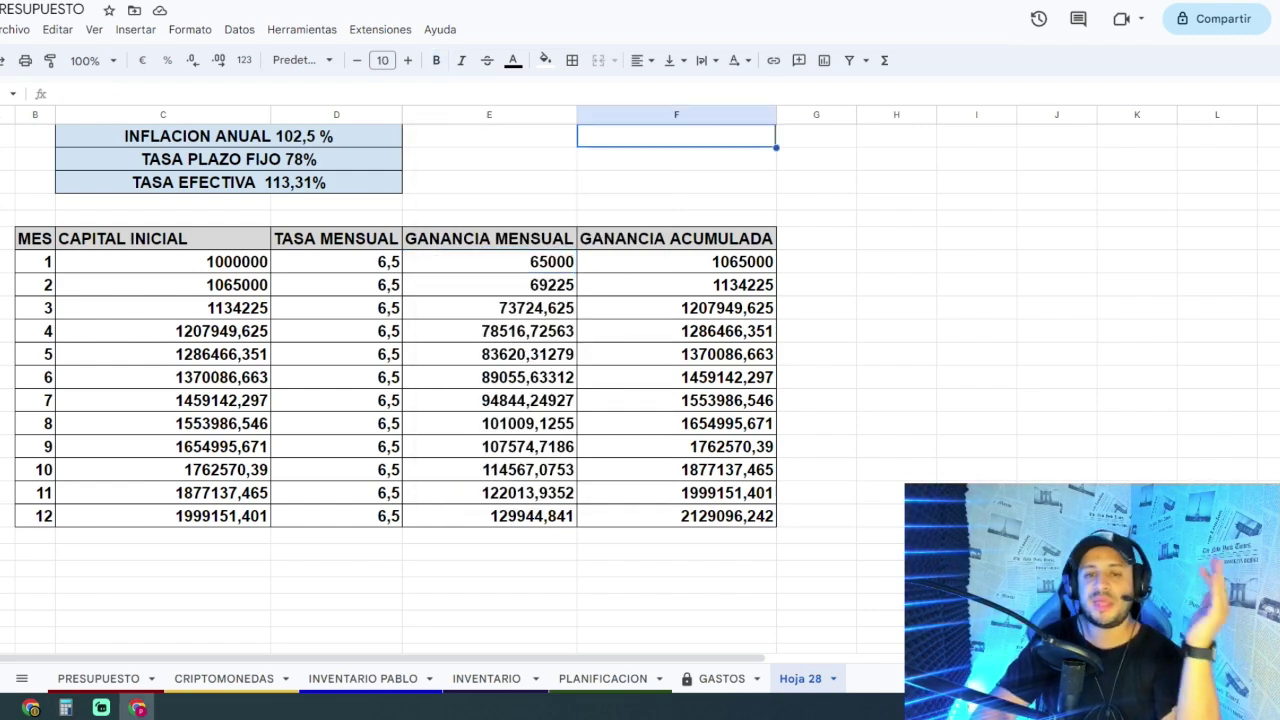
scroll(400, 350, down, 1)
scroll(400, 350, up, 1)
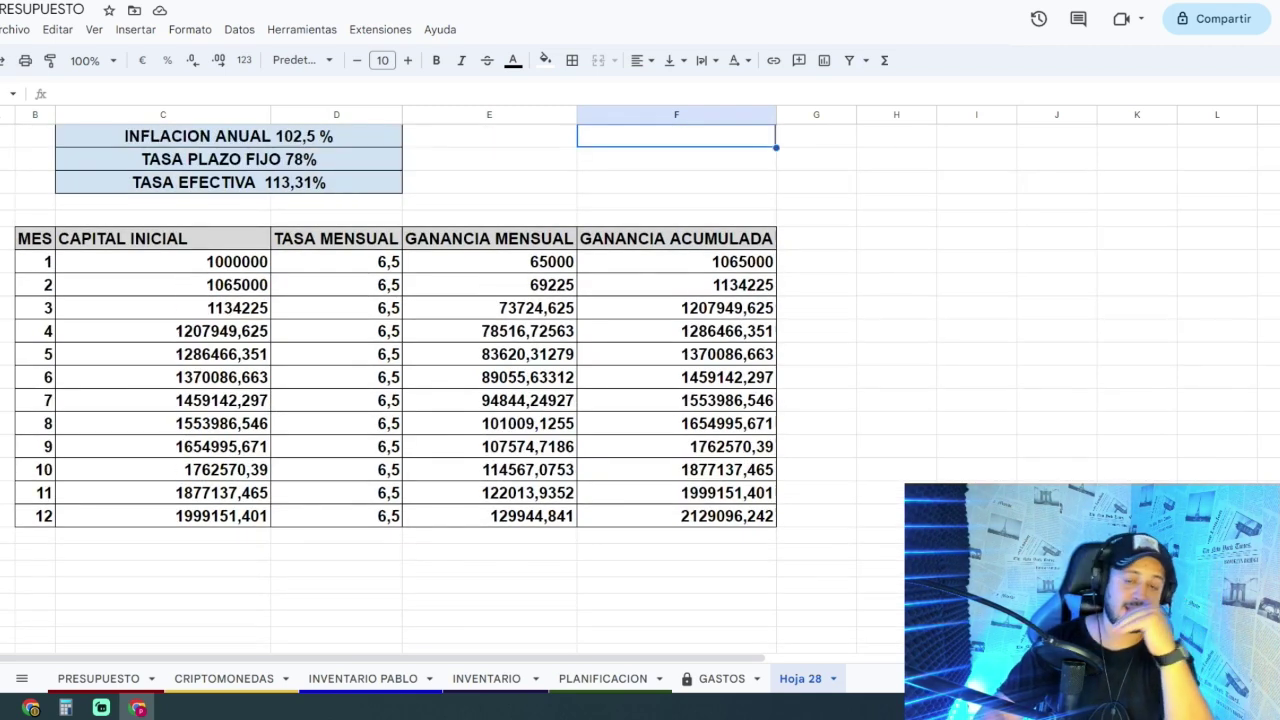
Examine month 1's initial capital, monthly rate, monthly gain formula and accumulated gain formula.
click(162, 261)
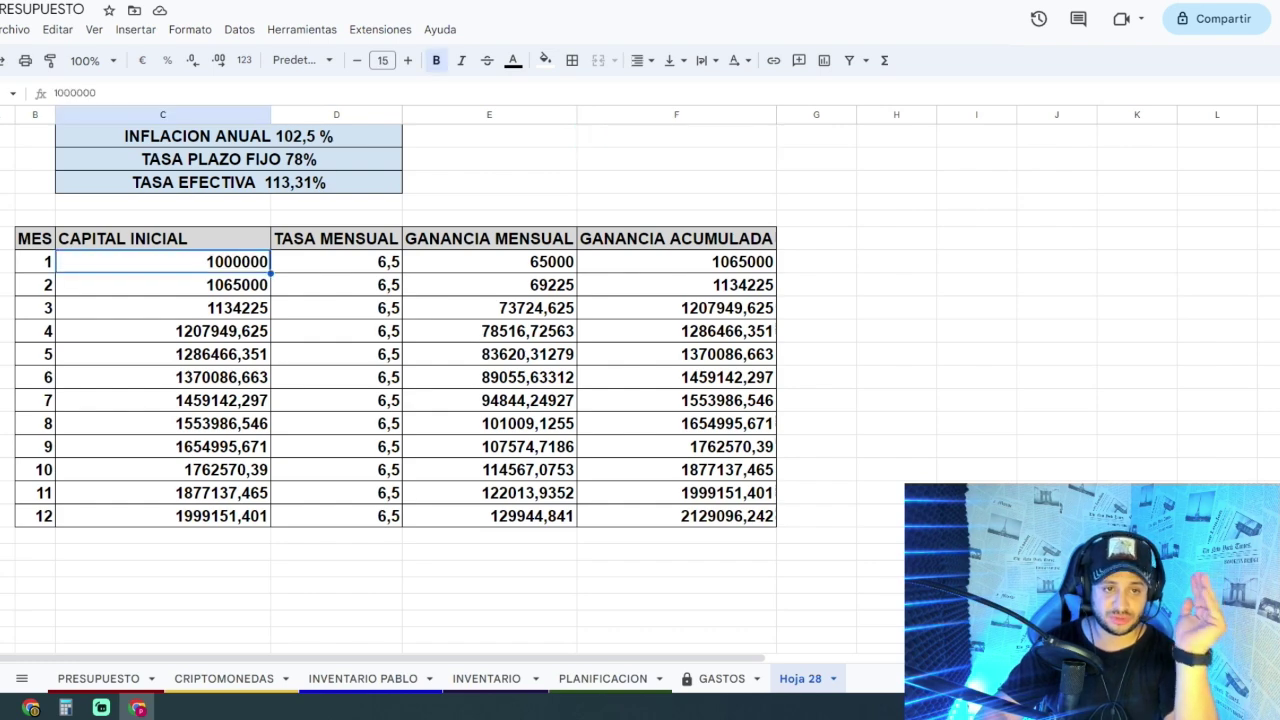
click(336, 261)
click(489, 261)
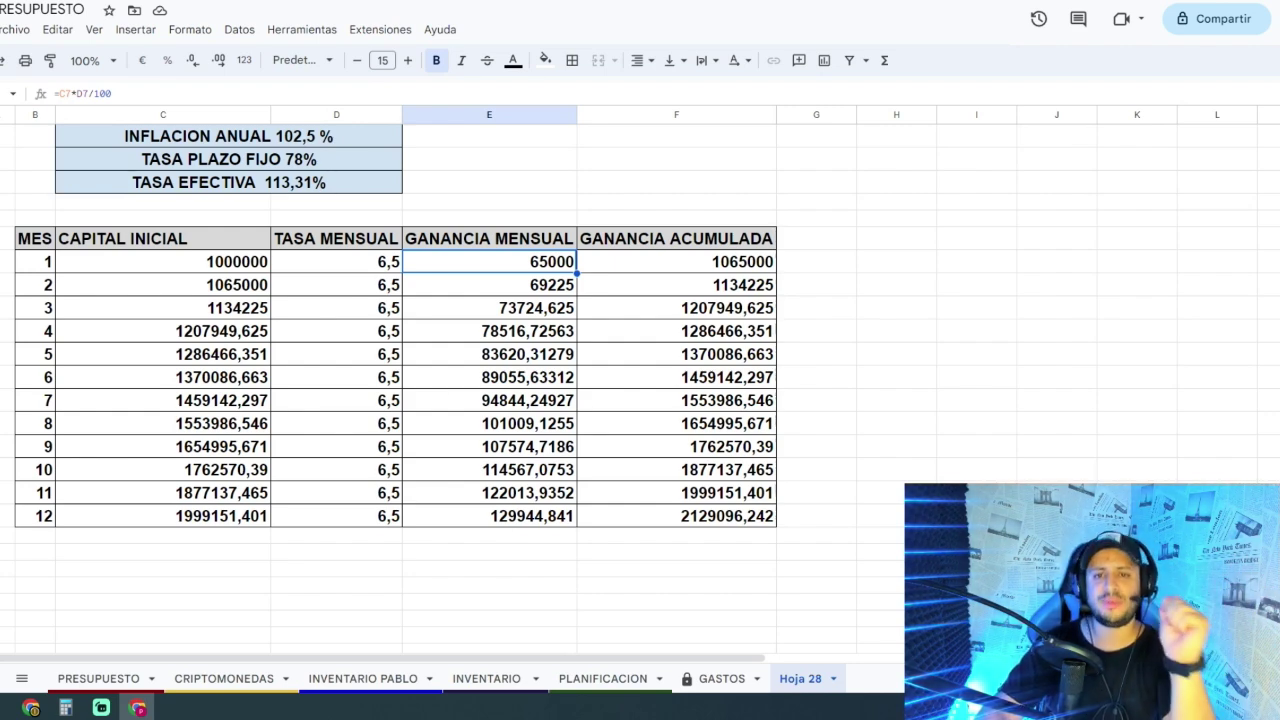
click(976, 238)
click(896, 284)
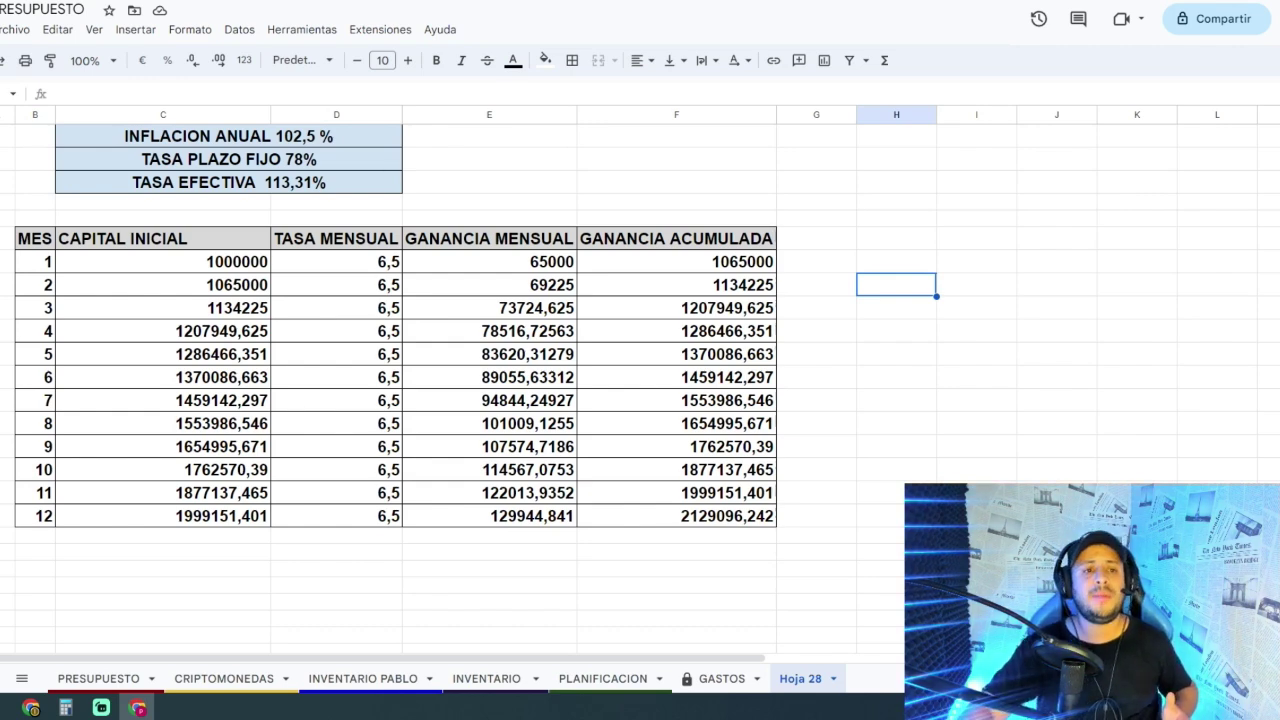
click(162, 261)
click(336, 261)
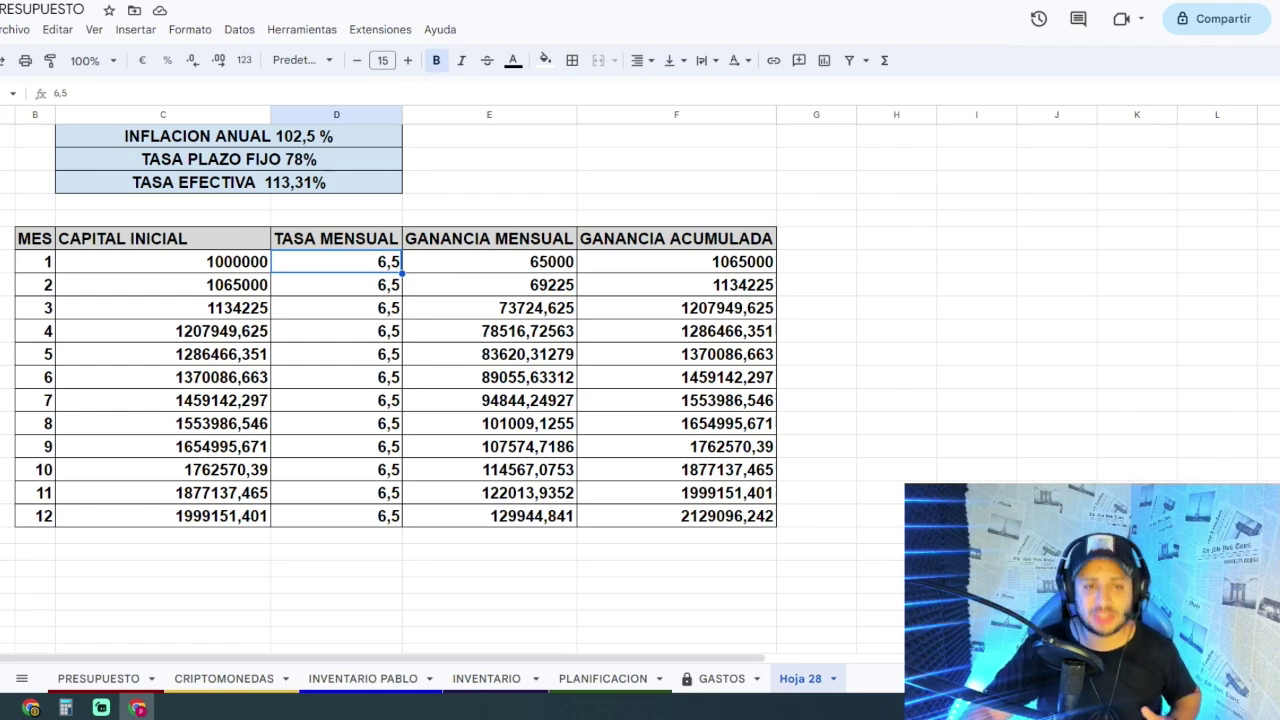
click(489, 261)
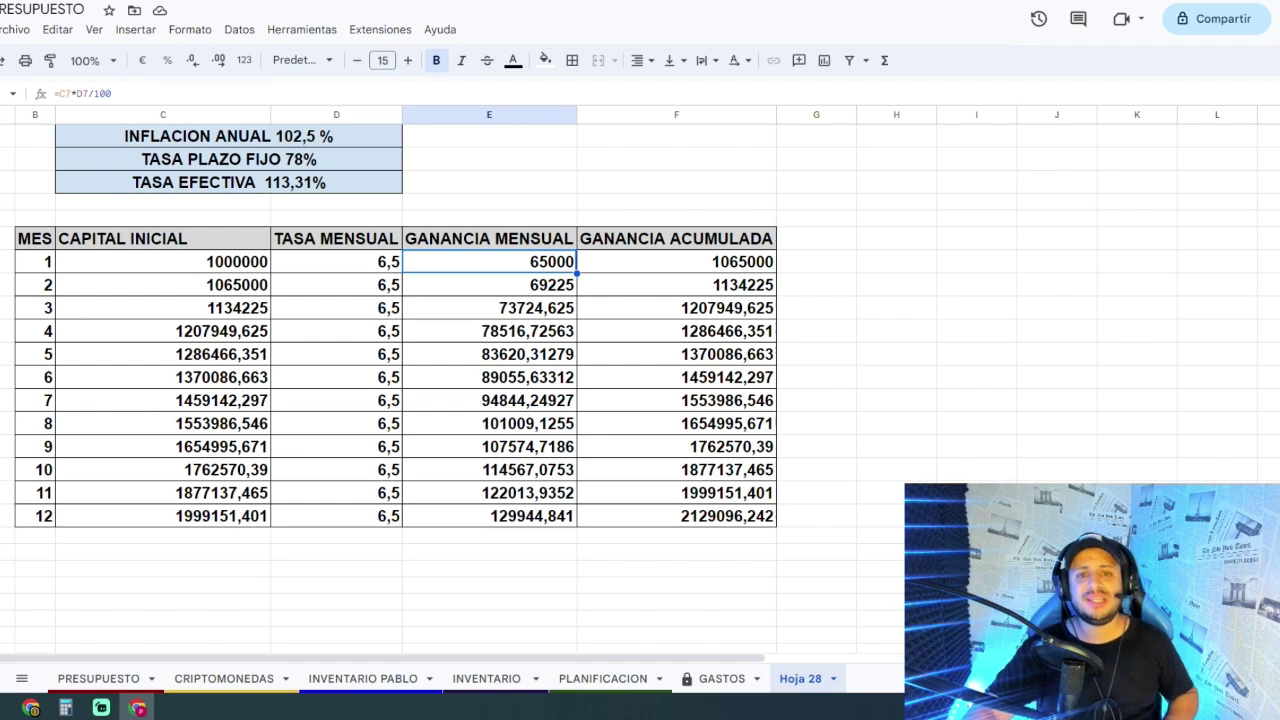
click(676, 261)
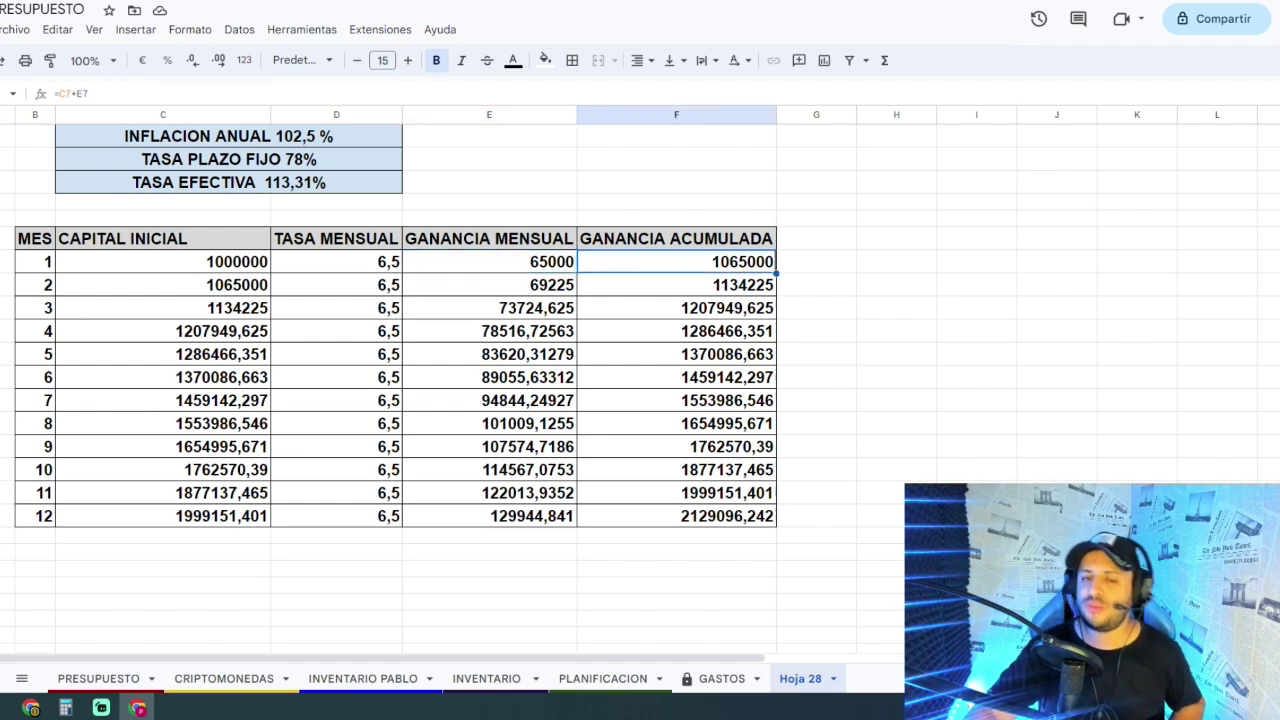
click(896, 261)
click(676, 261)
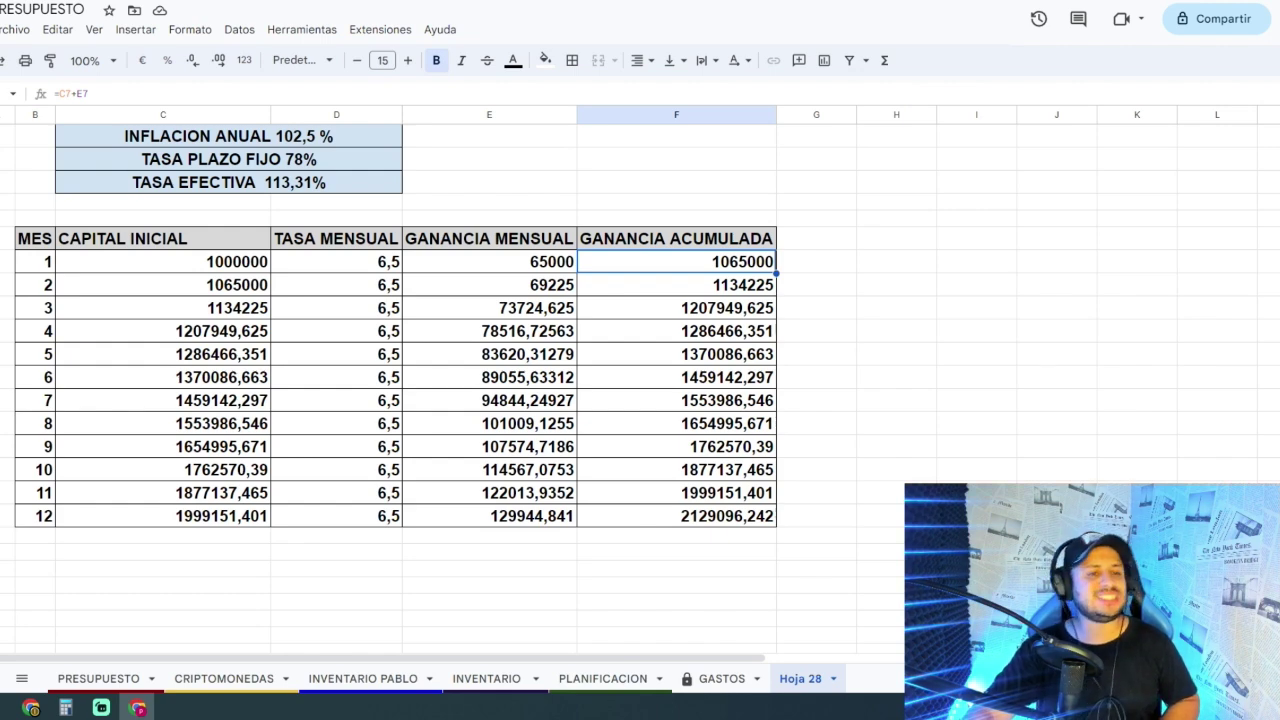
click(816, 261)
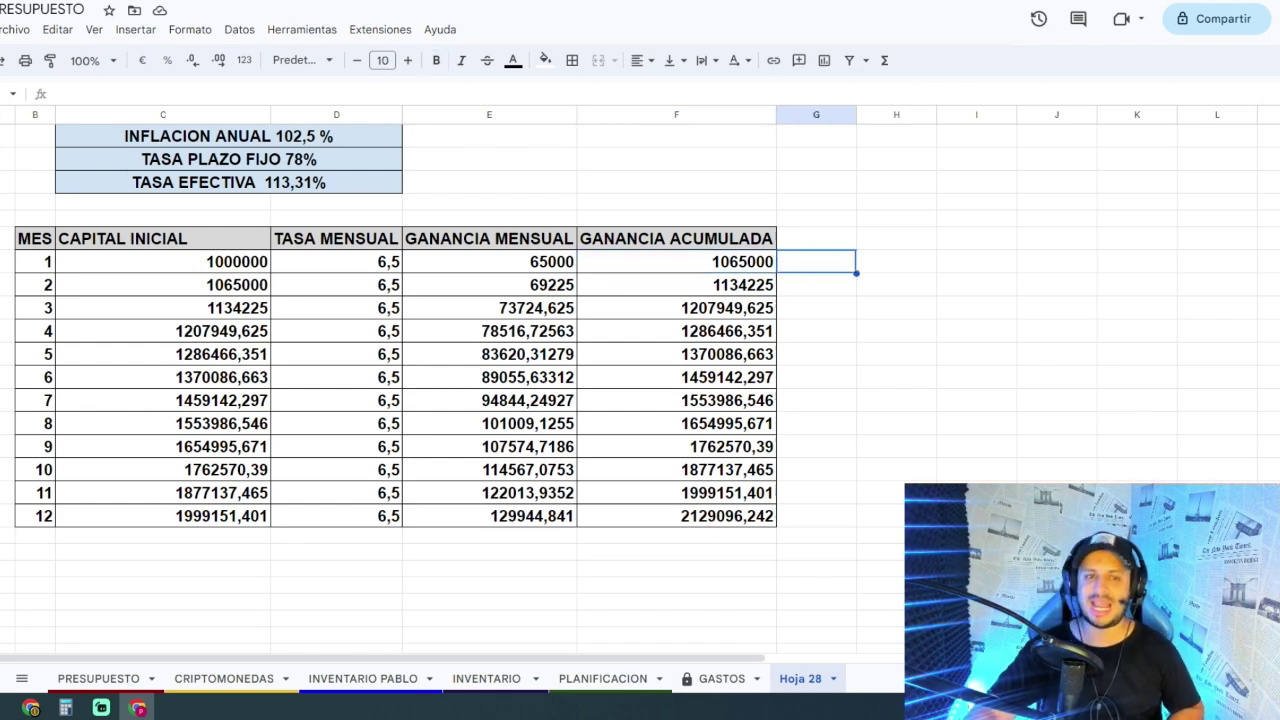
Examine how month 2's initial capital, monthly gain and accumulated gain build on month 1.
click(163, 285)
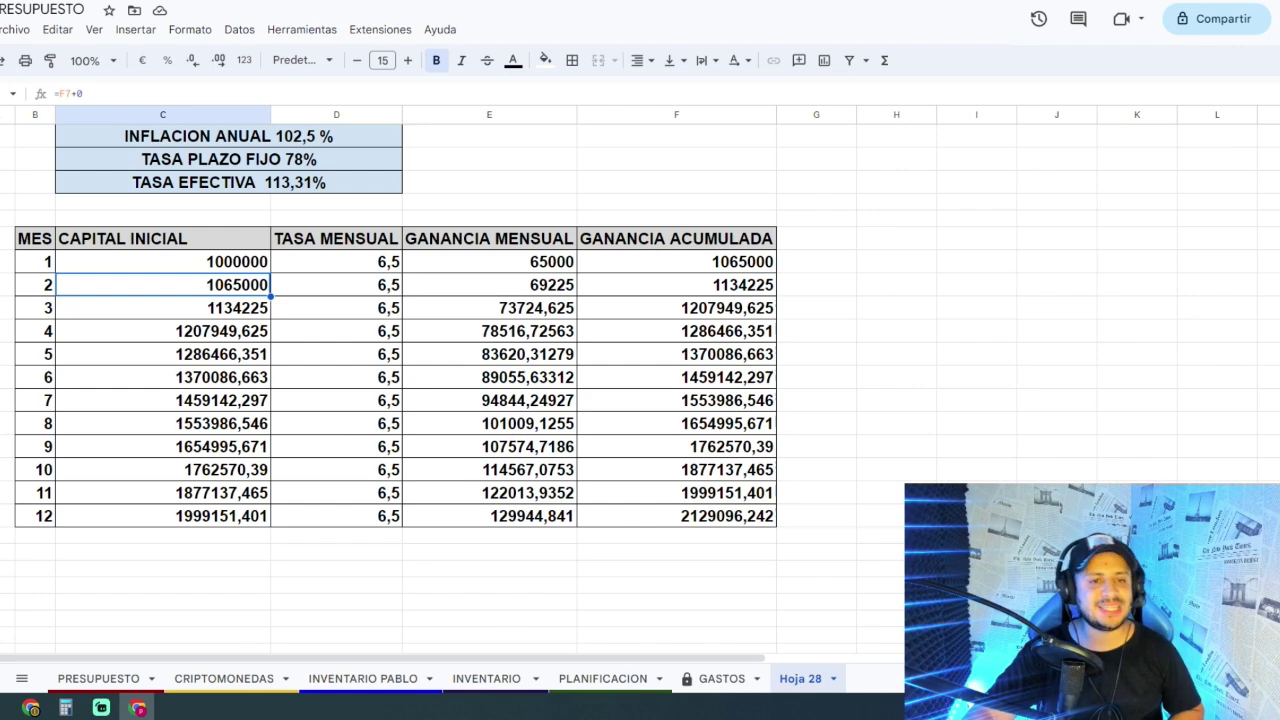
click(489, 285)
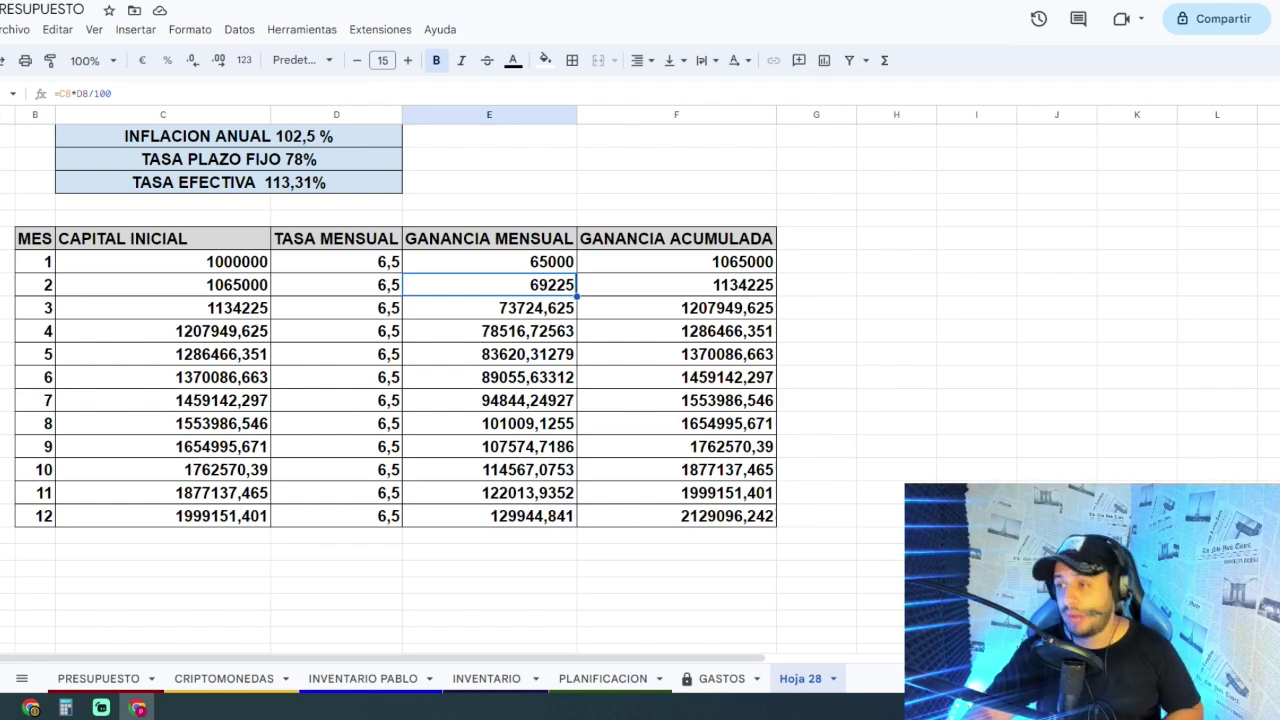
click(162, 285)
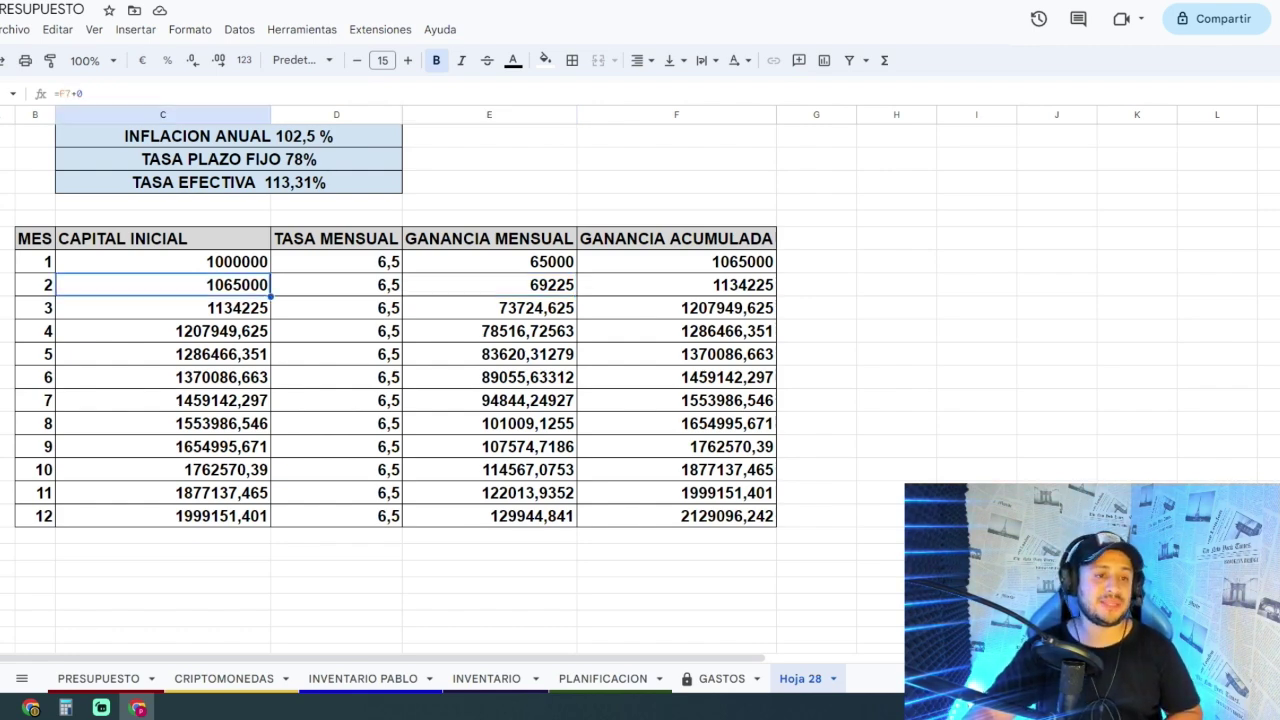
click(676, 285)
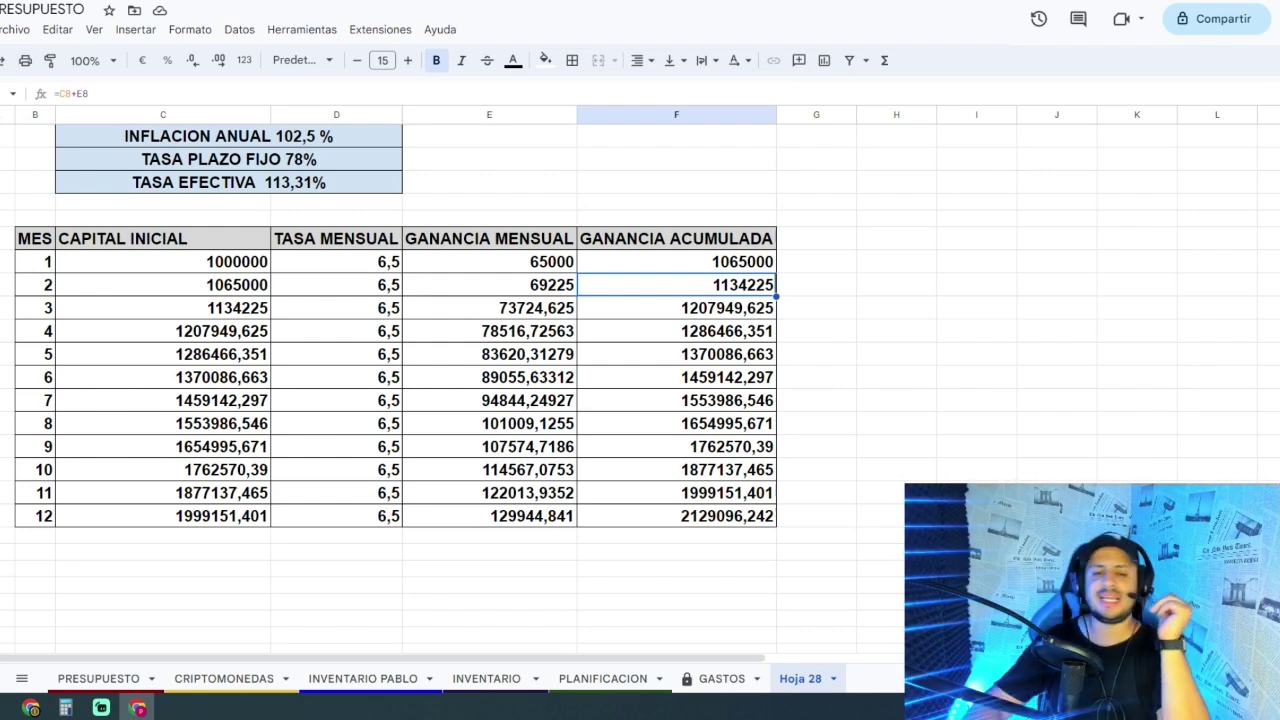
Check month 12's initial capital and its accumulated gain at the end of the table.
click(35, 516)
click(163, 516)
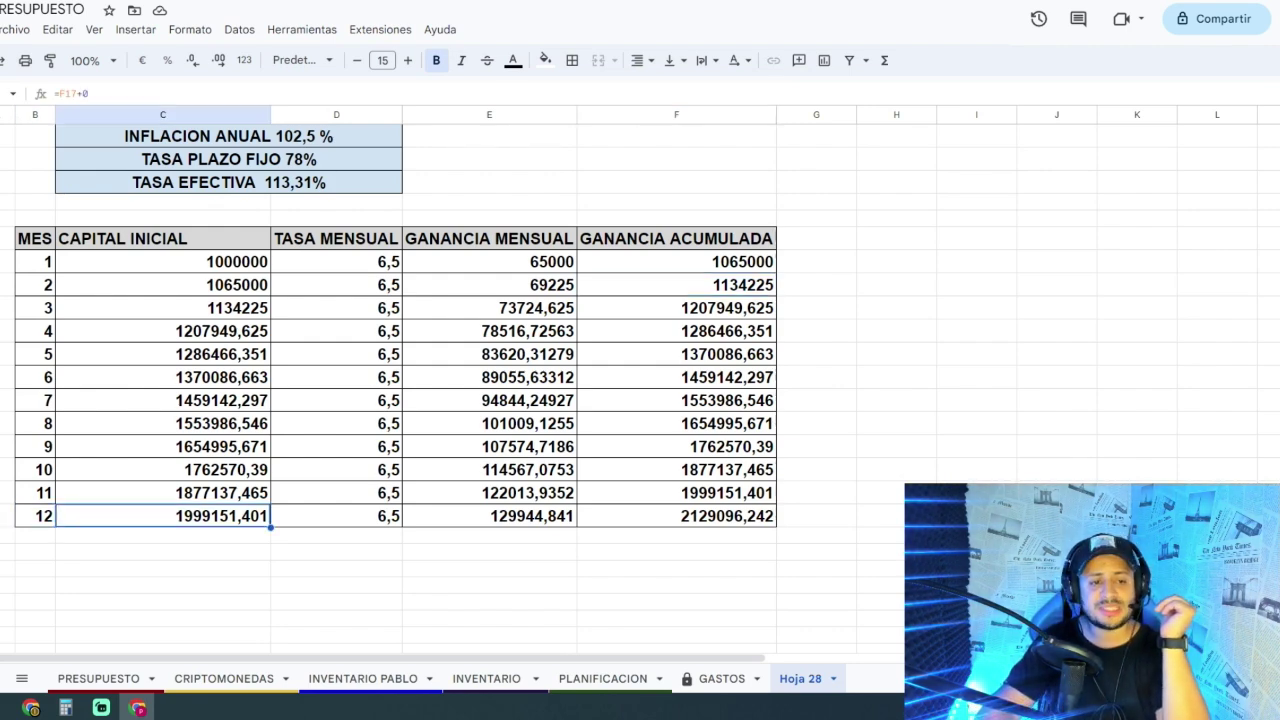
scroll(428, 350, down, 1)
click(676, 469)
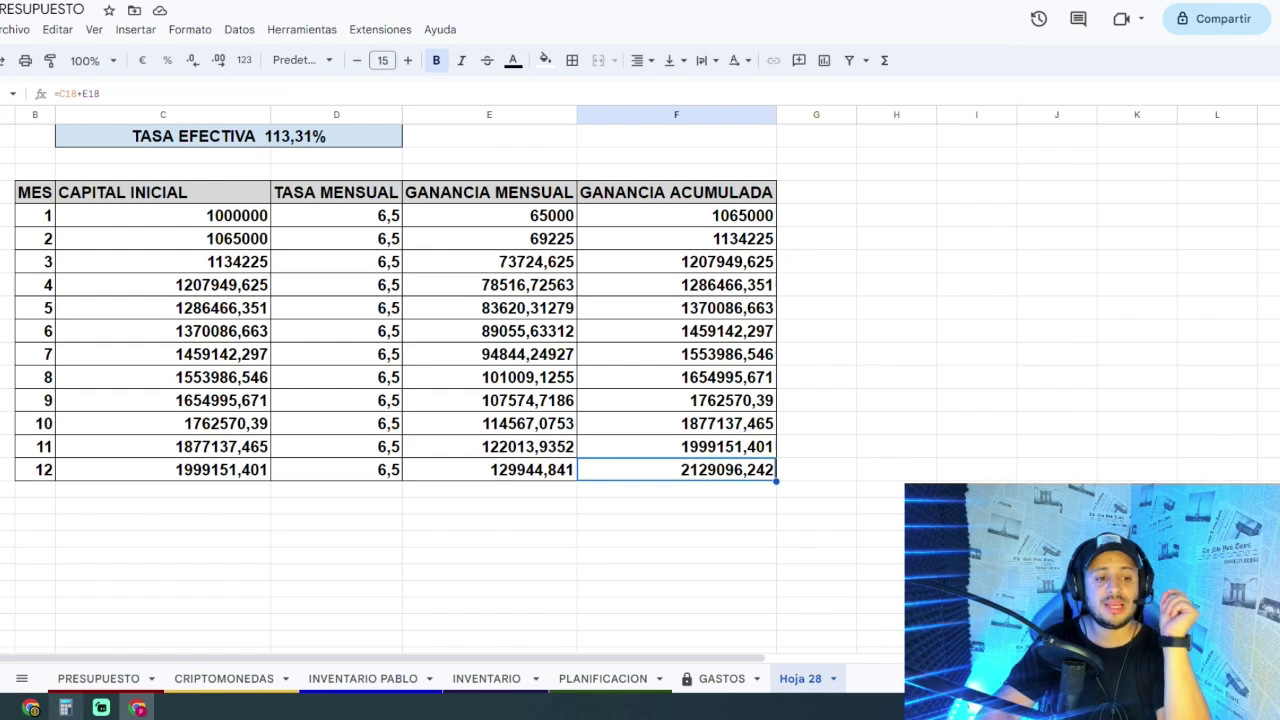
Switch to the calculator and subtract the initial 1000000 from month 12's accumulated 2129096 to get the year's gain.
click(65, 707)
key(Escape)
drag(530, 141, 321, 170)
text(2129)
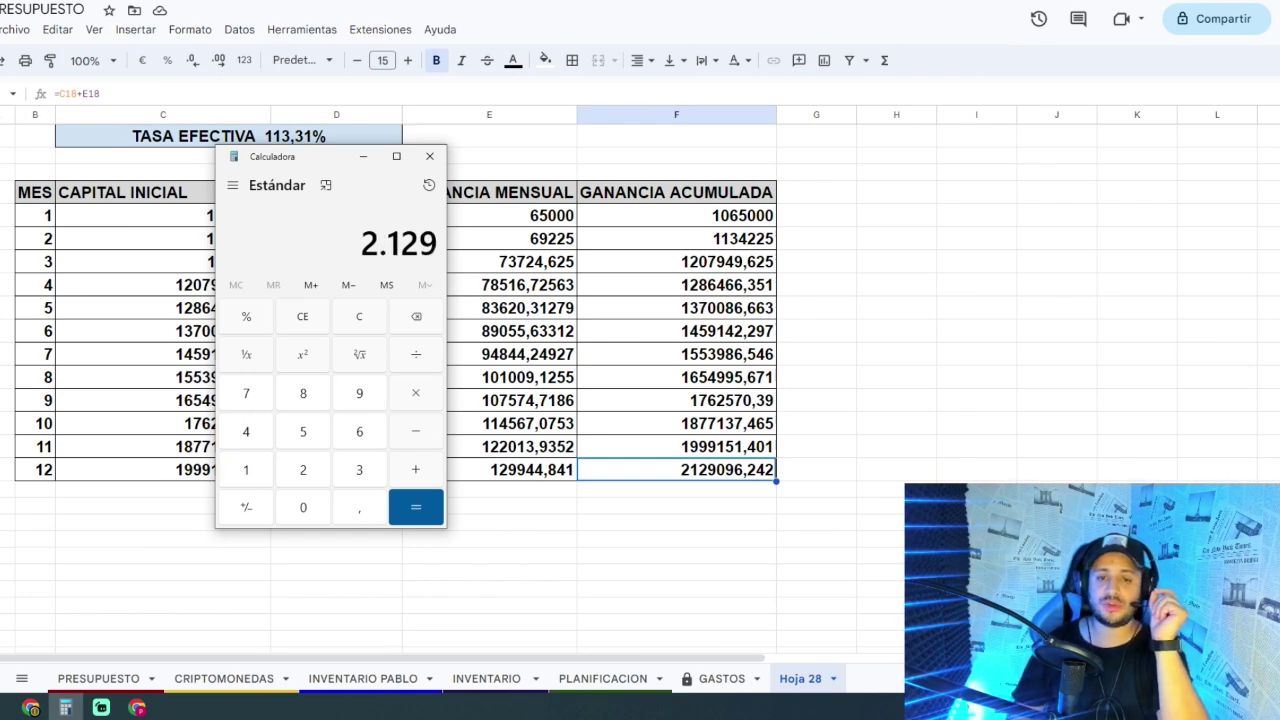
text(096)
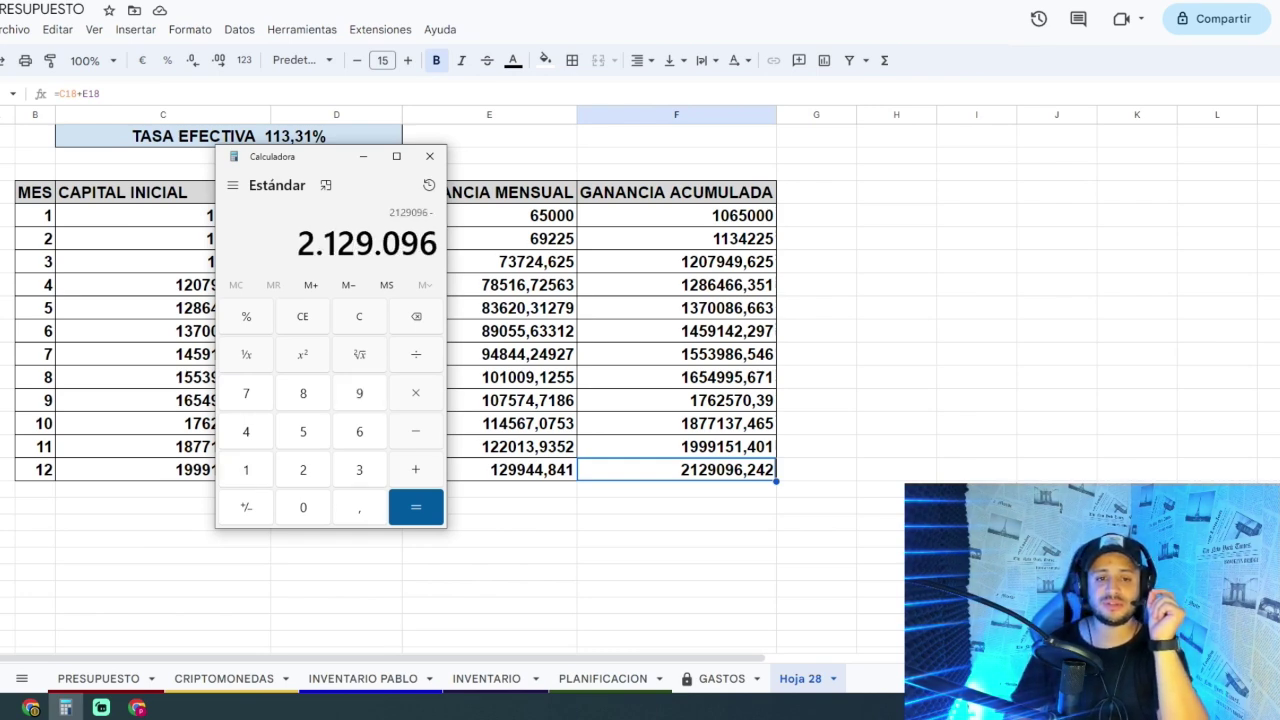
text( - 1.000.000)
key(Return)
Divide the year's gain by 1000000 and multiply by 100 to express it as a percentage, moving the calculator aside.
text(/1000000)
key(Return)
text(*100)
key(Return)
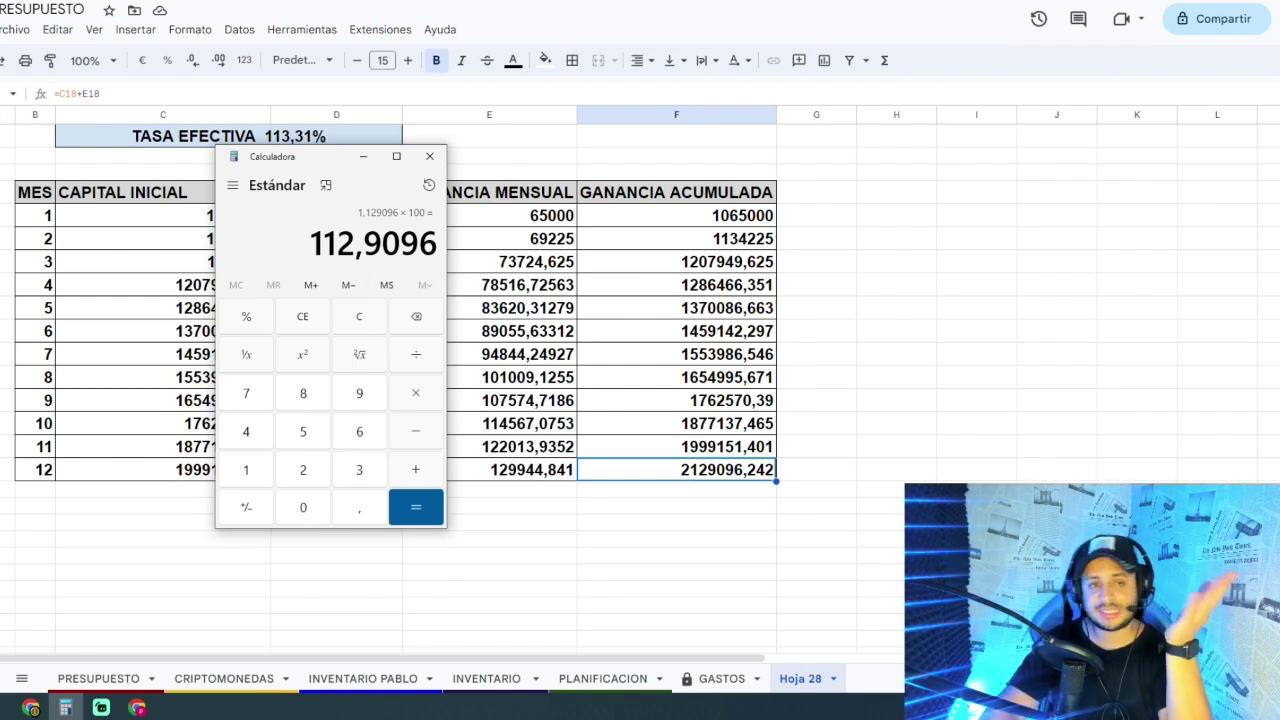
drag(333, 166, 522, 148)
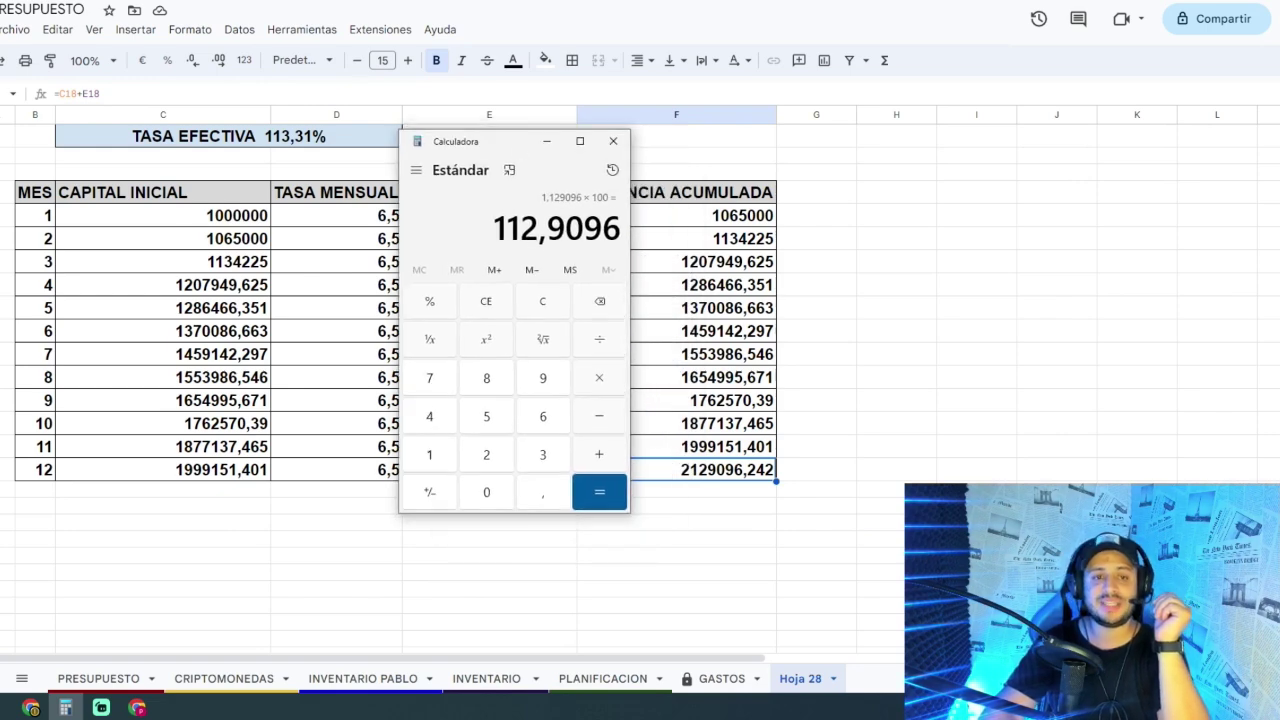
Check the minimum fixed-term deposit rates for individuals on the BCRA page's main variables list, and return to the spreadsheet.
click(31, 707)
scroll(640, 400, down, 3)
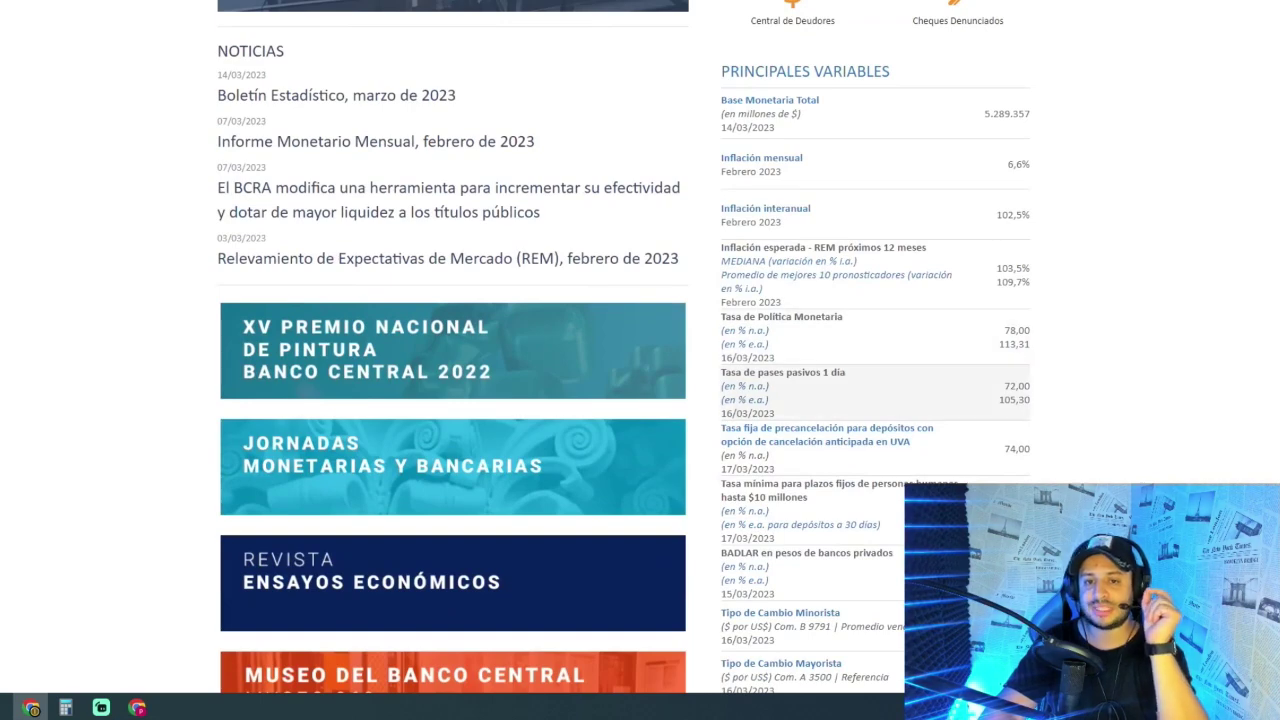
scroll(875, 340, down, 2)
drag(1000, 378, 962, 352)
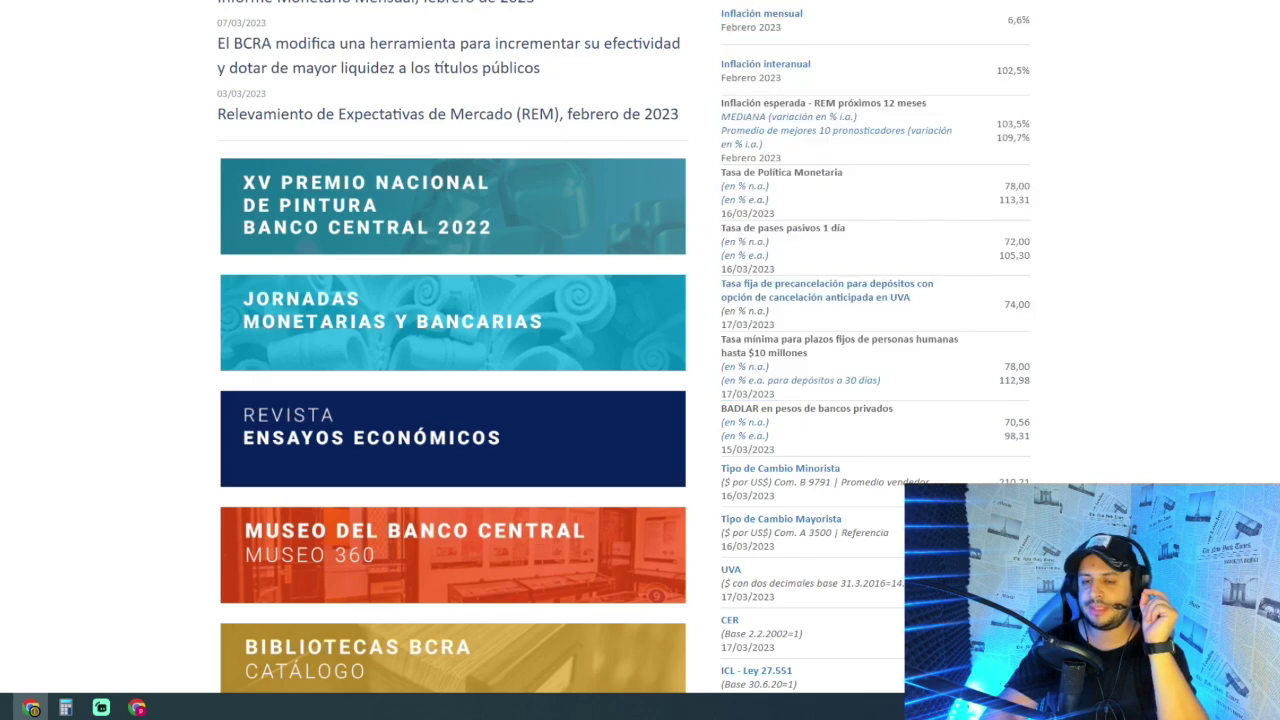
click(962, 352)
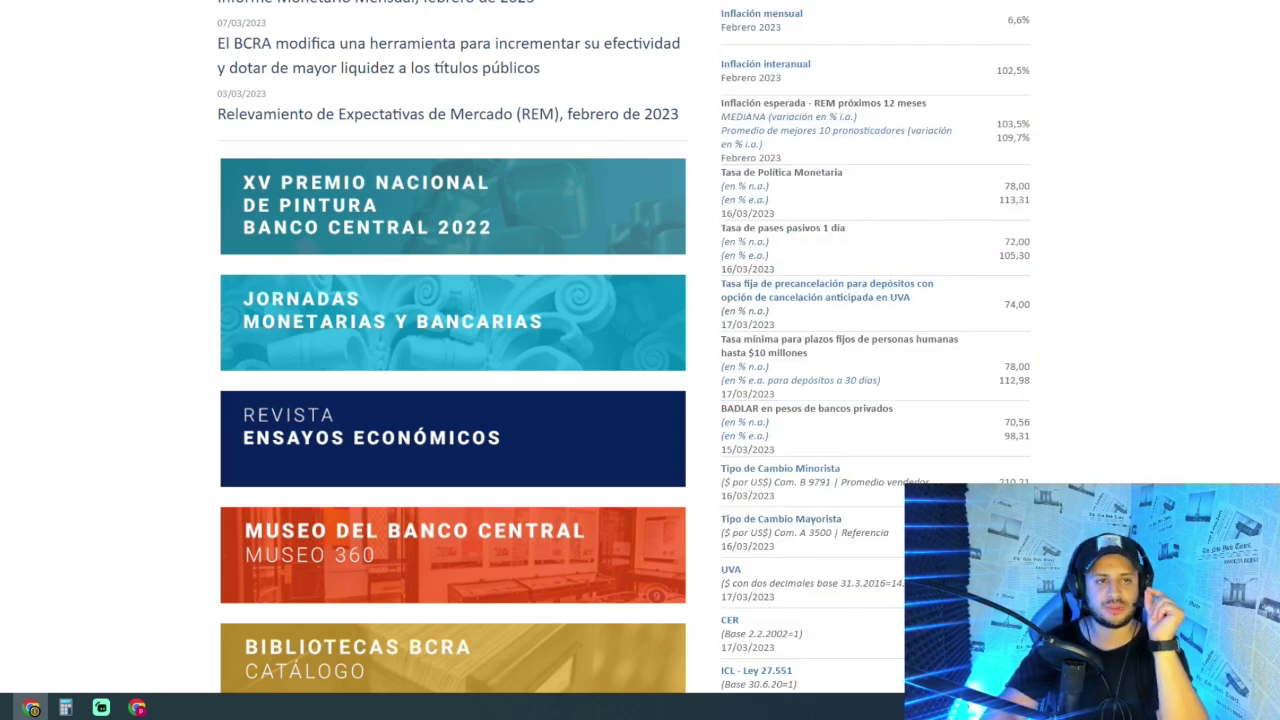
key(alt+Tab)
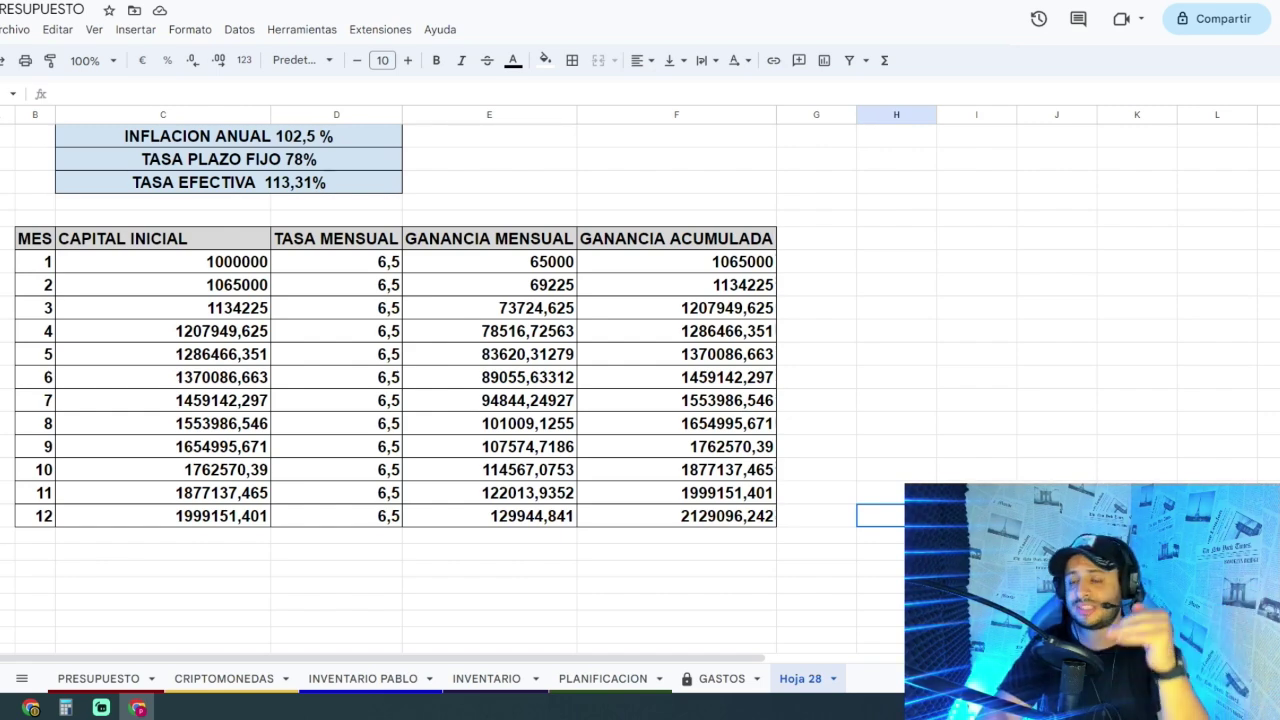
click(489, 182)
click(489, 218)
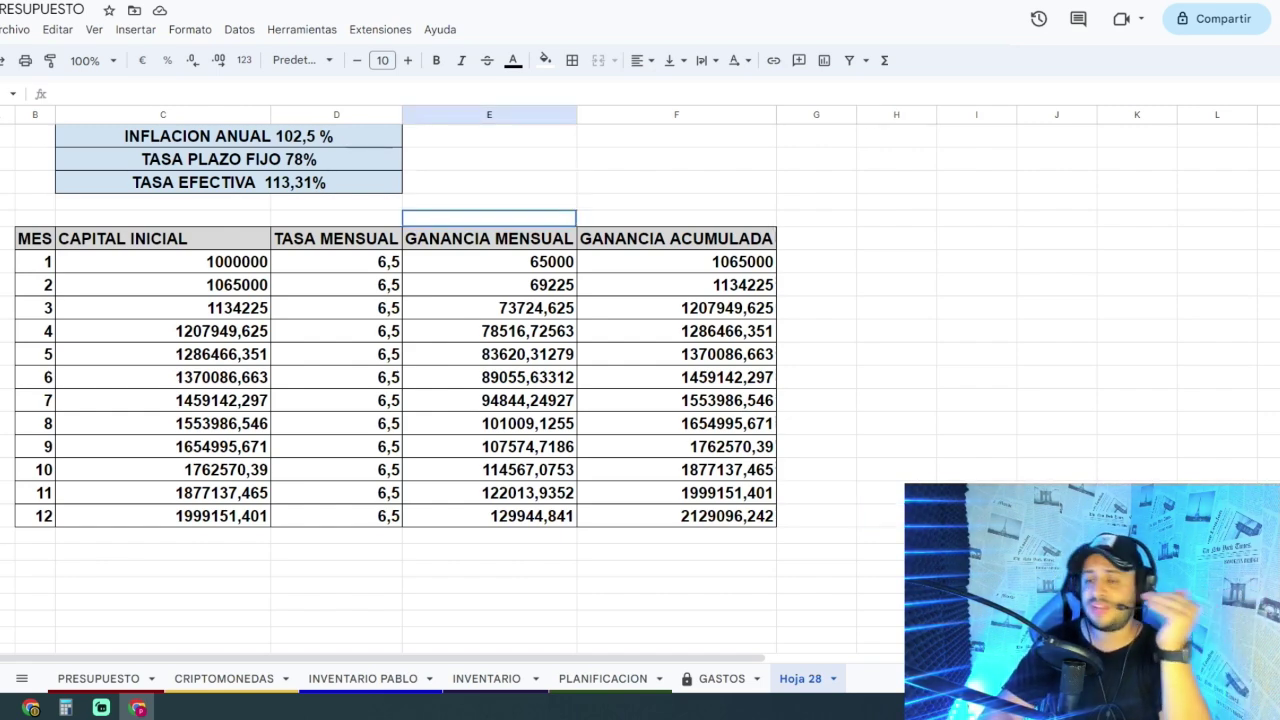
click(676, 201)
click(676, 218)
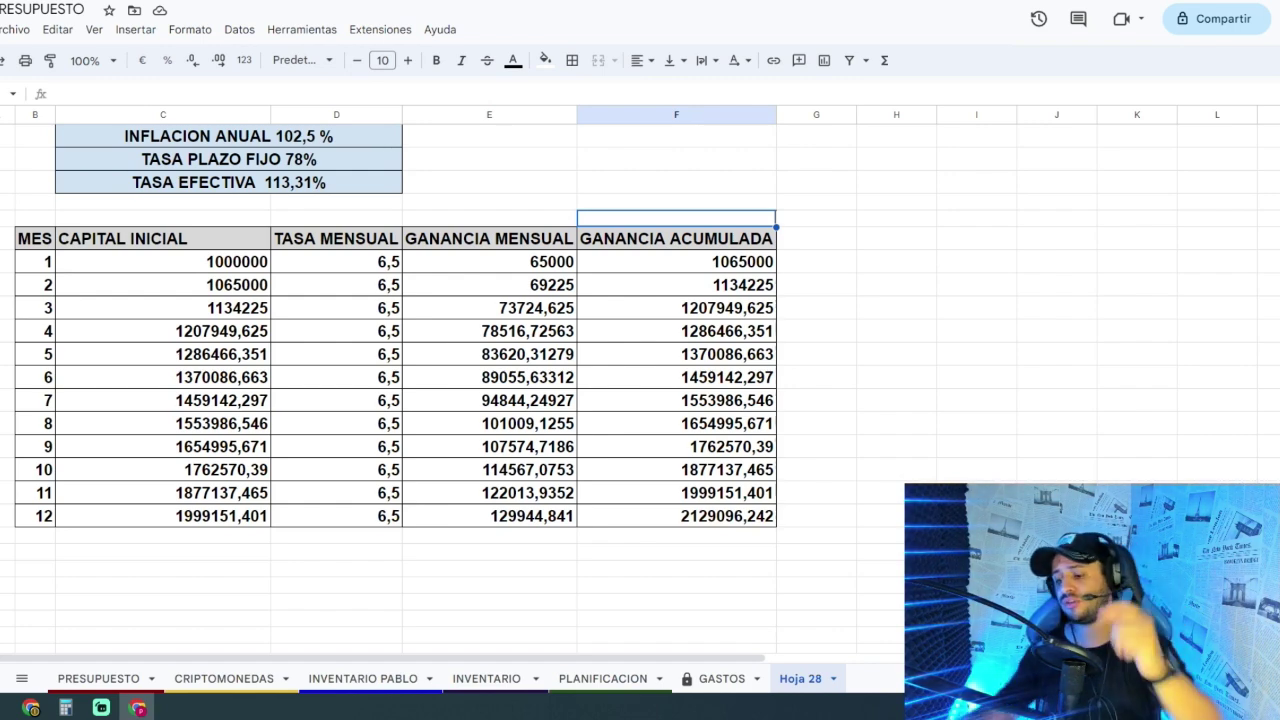
click(676, 182)
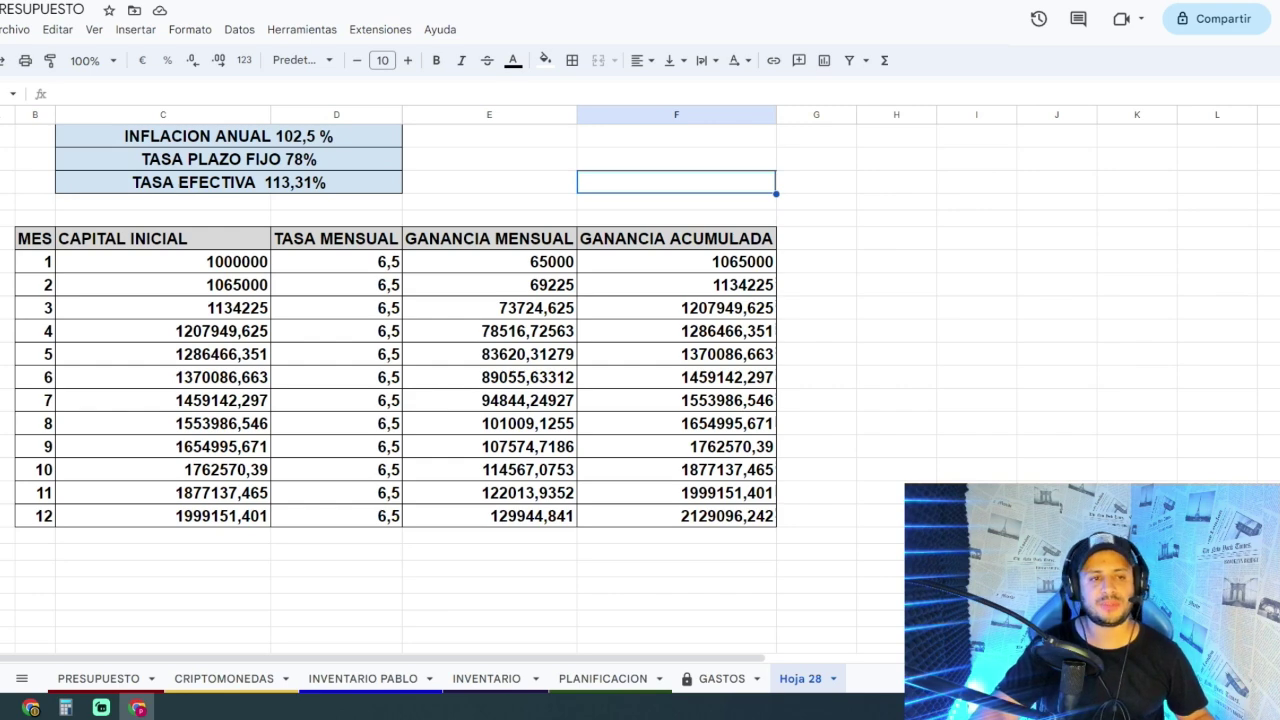
click(163, 261)
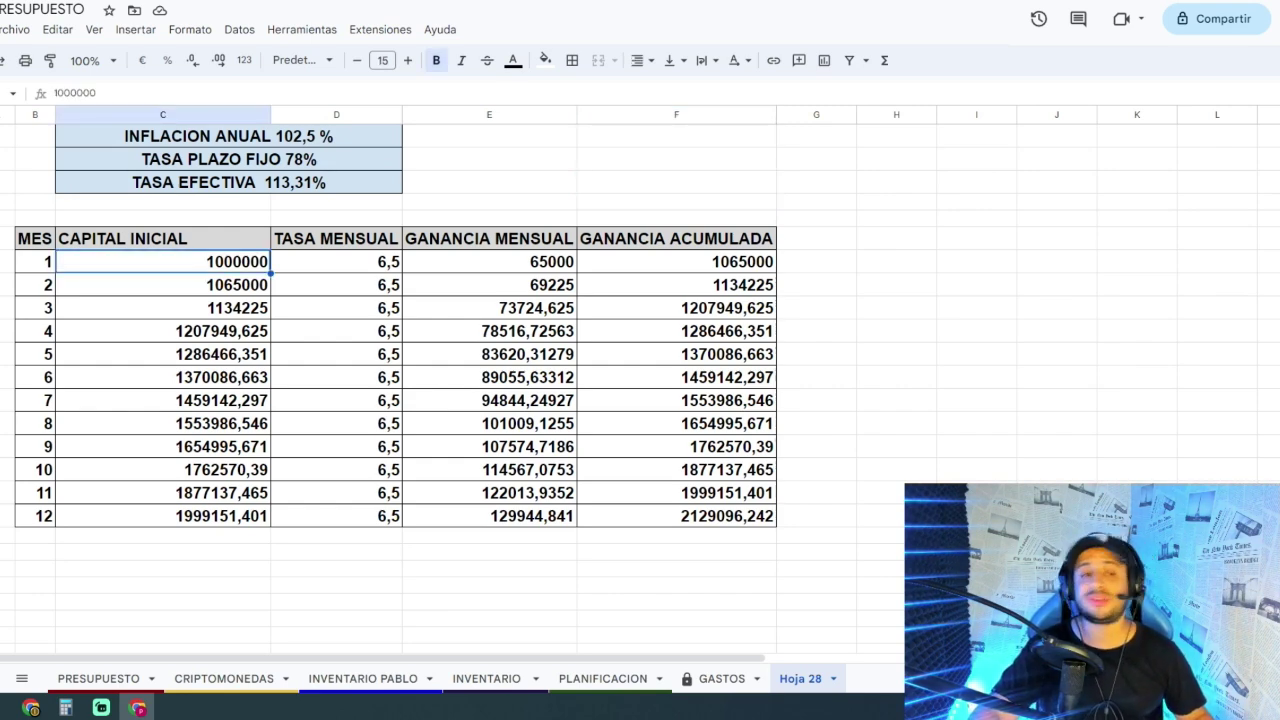
click(676, 182)
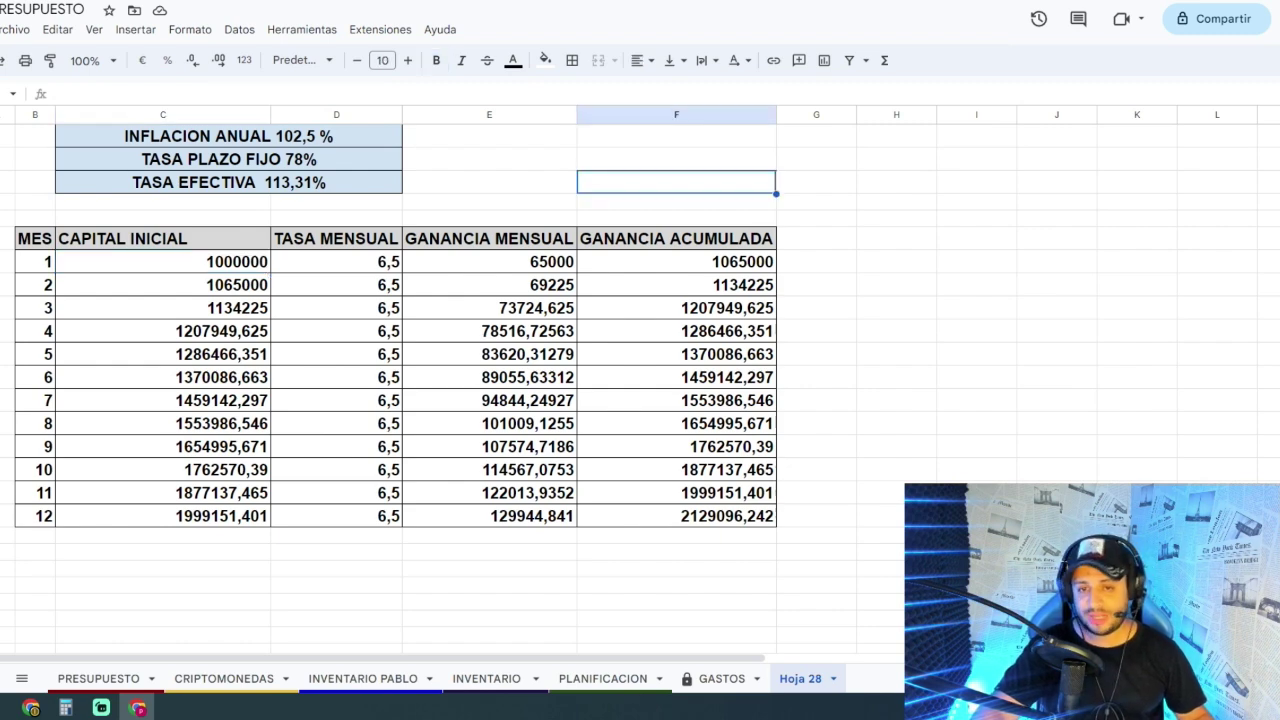
scroll(475, 380, down, 1)
scroll(475, 380, up, 1)
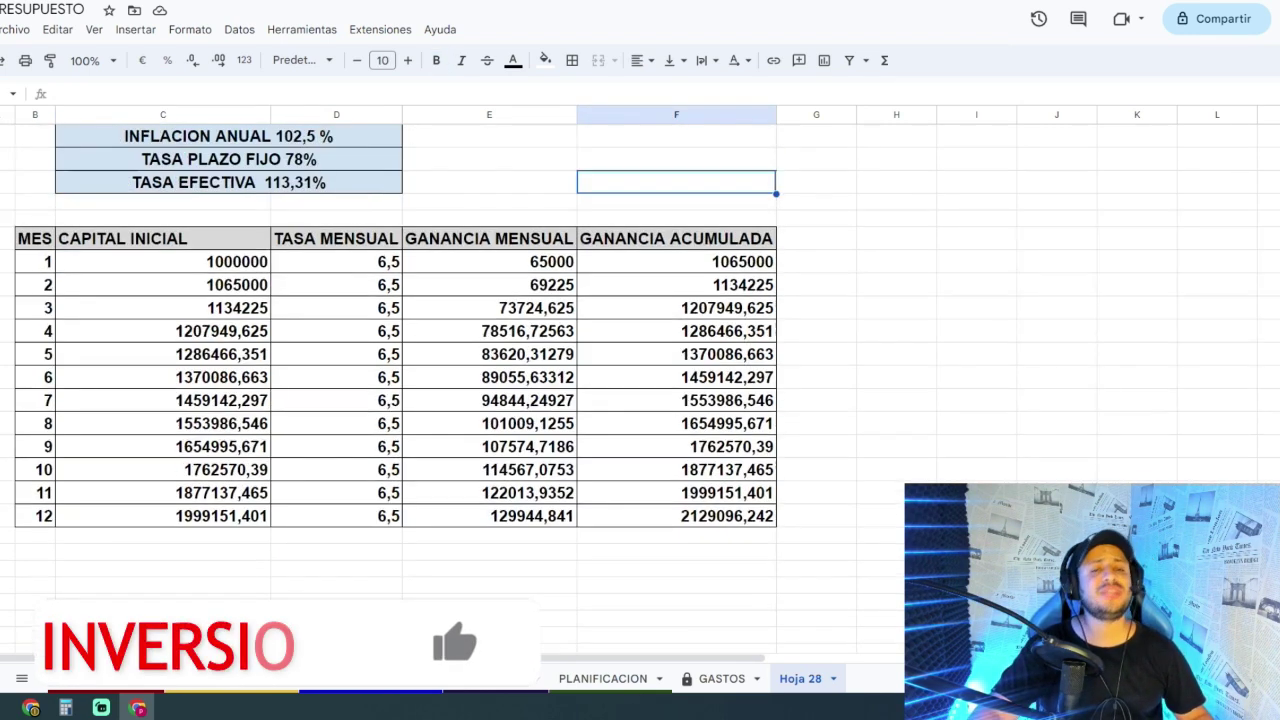